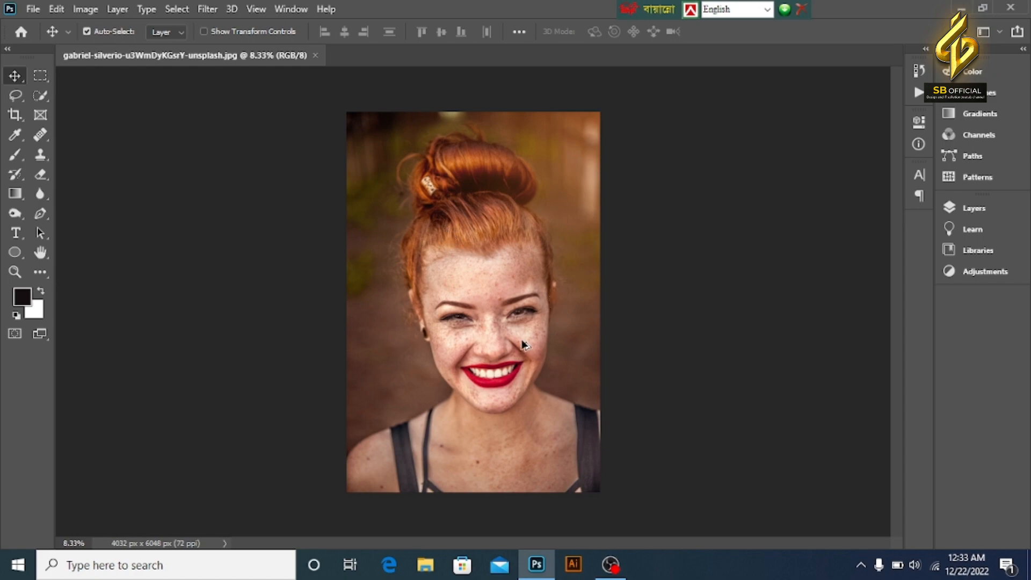
- Examine the freckles and blemishes on the portrait's forehead, cheeks, chin and neck up close
{"action": "scroll", "coordinate": [522, 344], "scroll_direction": "up", "scroll_amount": 15}
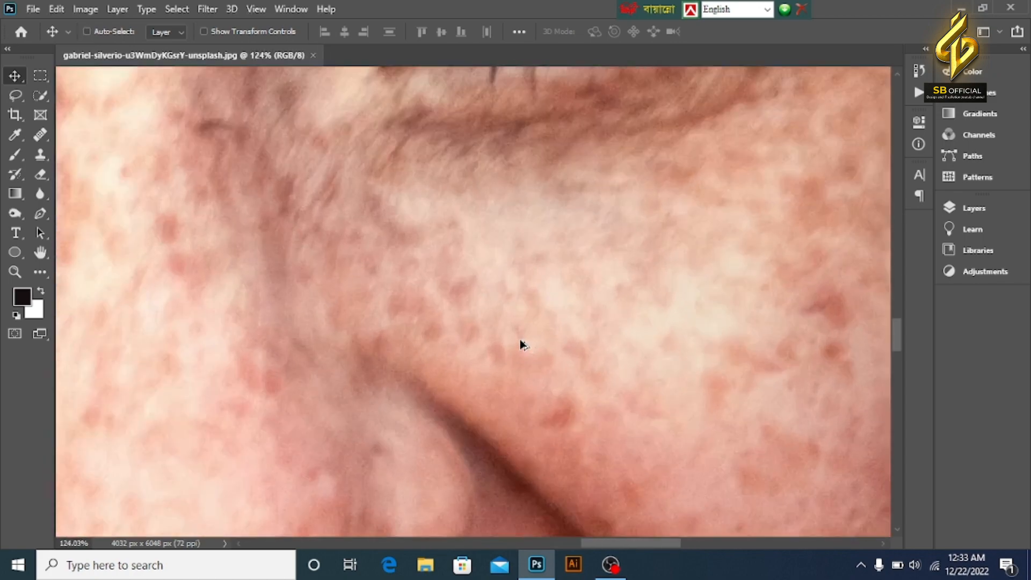
{"action": "scroll", "coordinate": [563, 324], "scroll_direction": "down", "scroll_amount": 6}
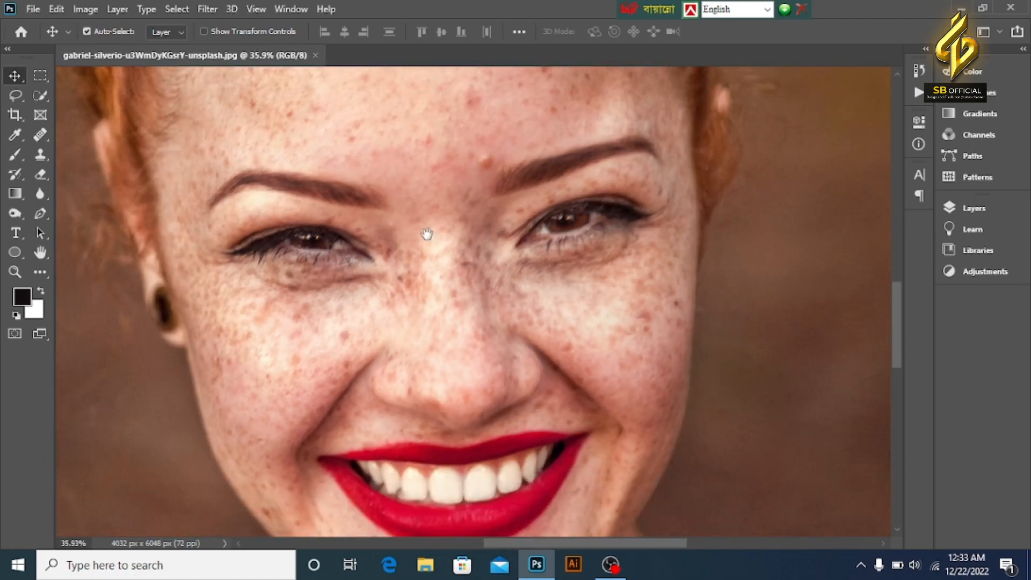
{"action": "left_click_drag", "start_coordinate": [428, 233], "coordinate": [478, 376]}
{"action": "scroll", "coordinate": [369, 198], "scroll_direction": "up", "scroll_amount": 5}
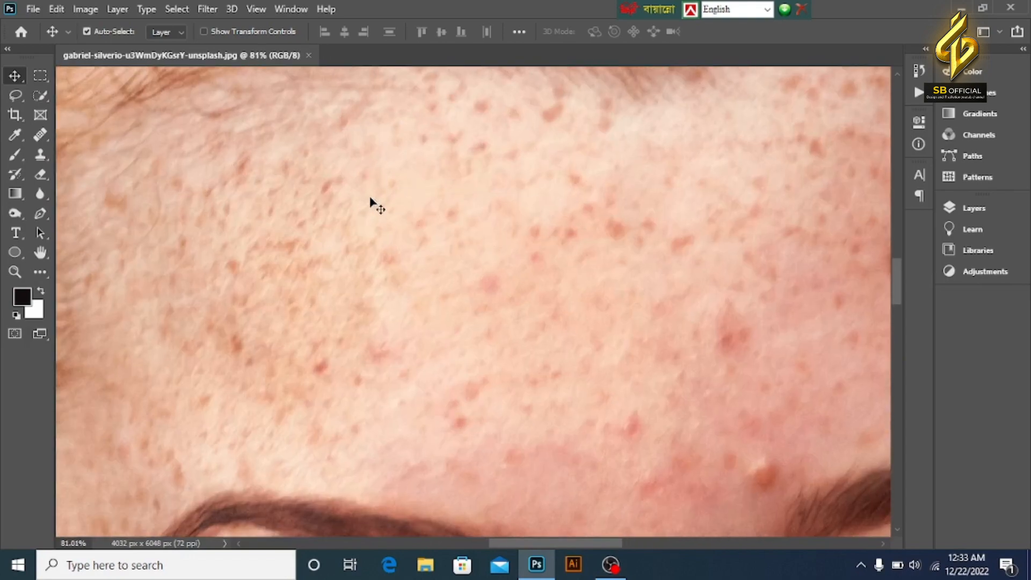
{"action": "scroll", "coordinate": [370, 197], "scroll_direction": "down", "scroll_amount": 5}
{"action": "left_click_drag", "start_coordinate": [499, 529], "coordinate": [467, 232]}
{"action": "scroll", "coordinate": [437, 268], "scroll_direction": "up", "scroll_amount": 4}
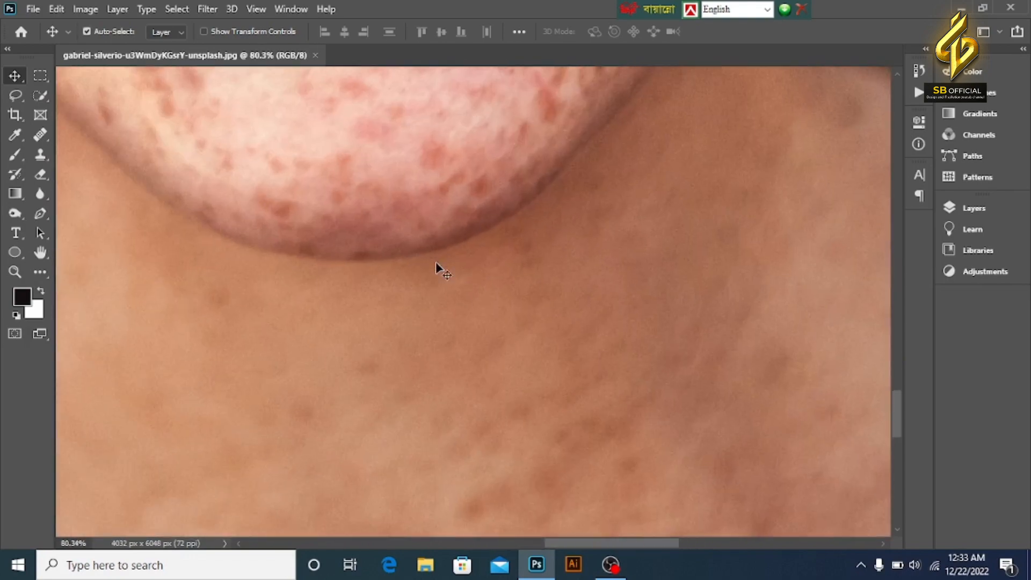
{"action": "scroll", "coordinate": [439, 267], "scroll_direction": "down", "scroll_amount": 6}
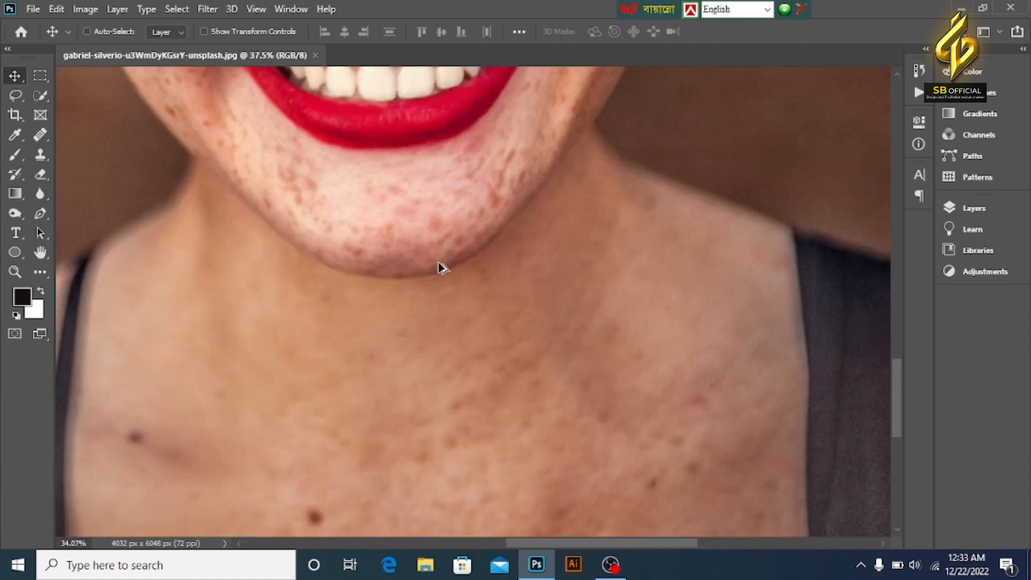
{"action": "scroll", "coordinate": [438, 267], "scroll_direction": "down", "scroll_amount": 3}
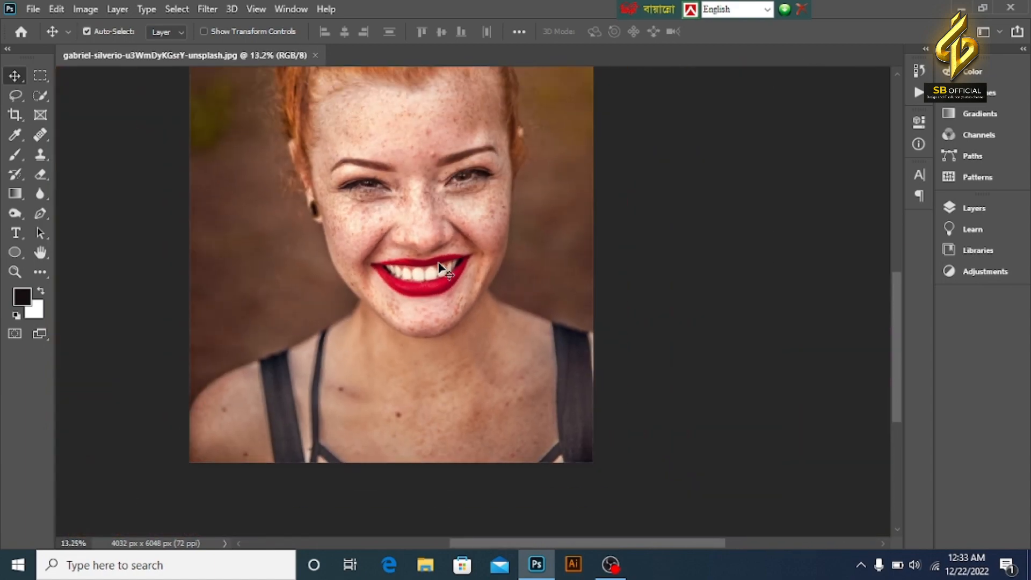
{"action": "scroll", "coordinate": [437, 265], "scroll_direction": "down", "scroll_amount": 1}
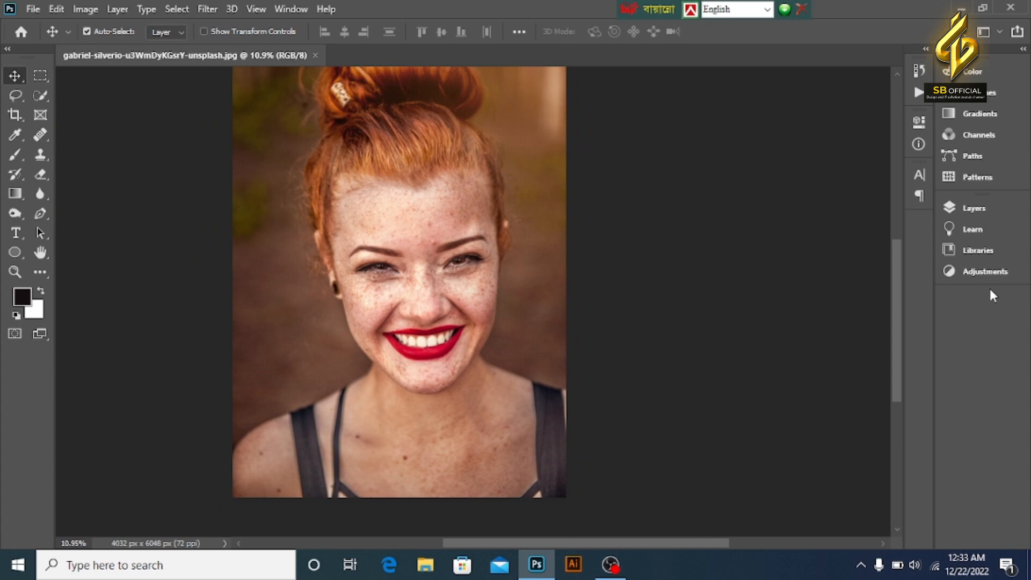
- Duplicate the Background layer so the retouching happens on a copy
{"action": "left_click", "coordinate": [960, 213]}
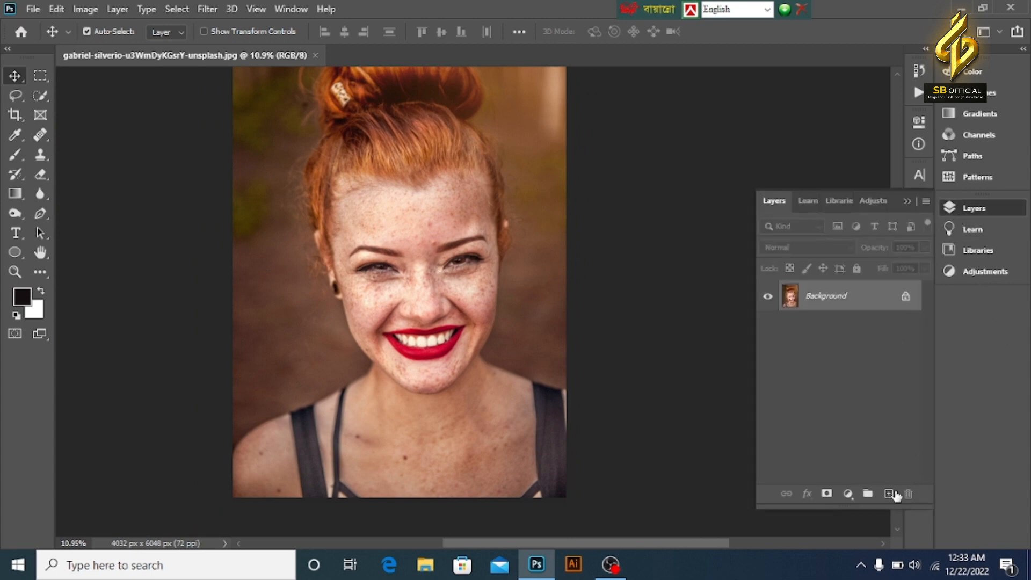
{"action": "left_click_drag", "start_coordinate": [853, 299], "coordinate": [895, 497]}
{"action": "key", "text": "ctrl+minus"}
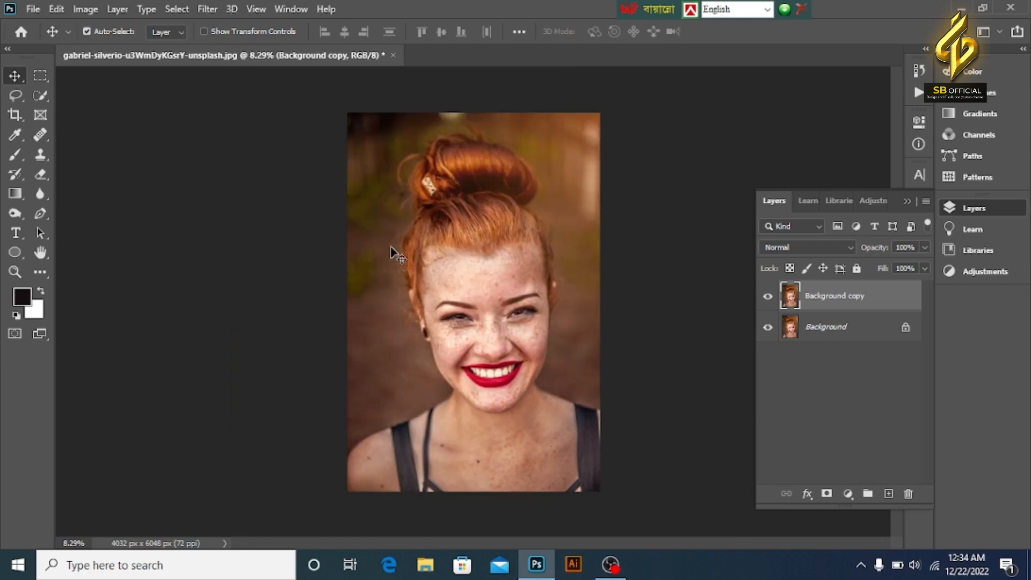
- Brighten the copied layer with Curves, adding RGB points at input 187, output 198 and input 121, output 128
{"action": "key", "text": "ctrl+0"}
{"action": "key", "text": "ctrl+m"}
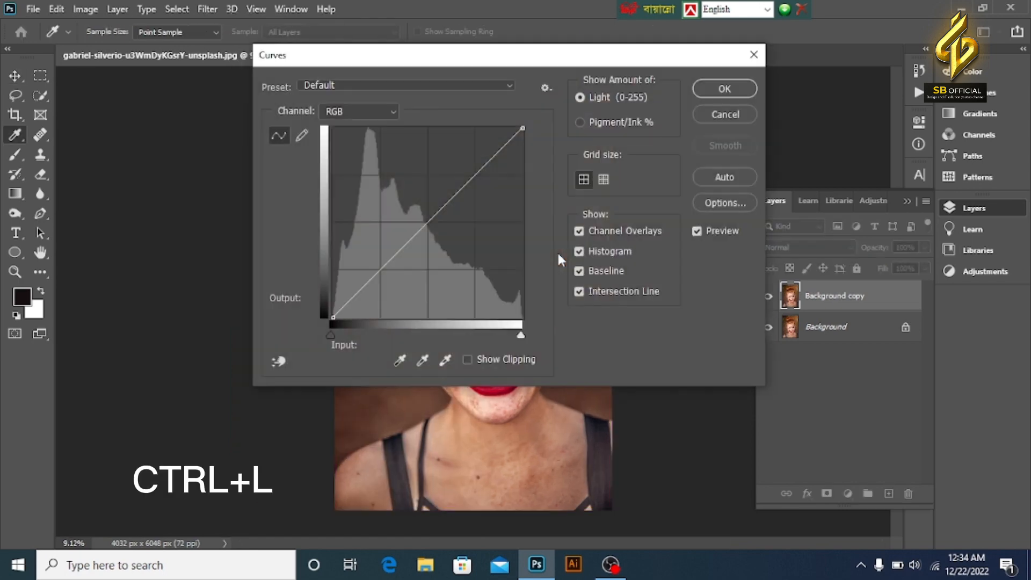
{"action": "left_click_drag", "start_coordinate": [377, 60], "coordinate": [850, 159]}
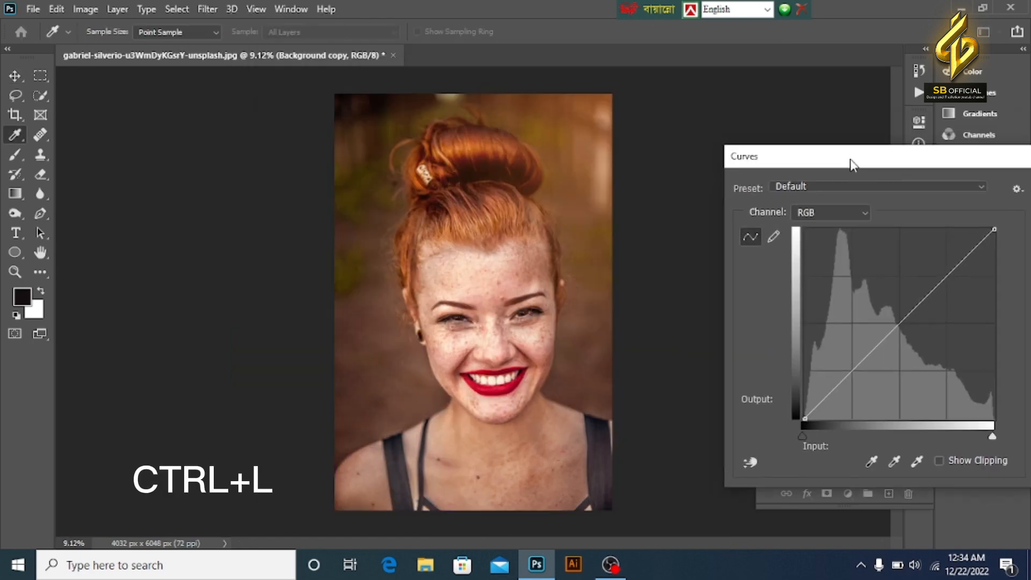
{"action": "left_click", "coordinate": [946, 274]}
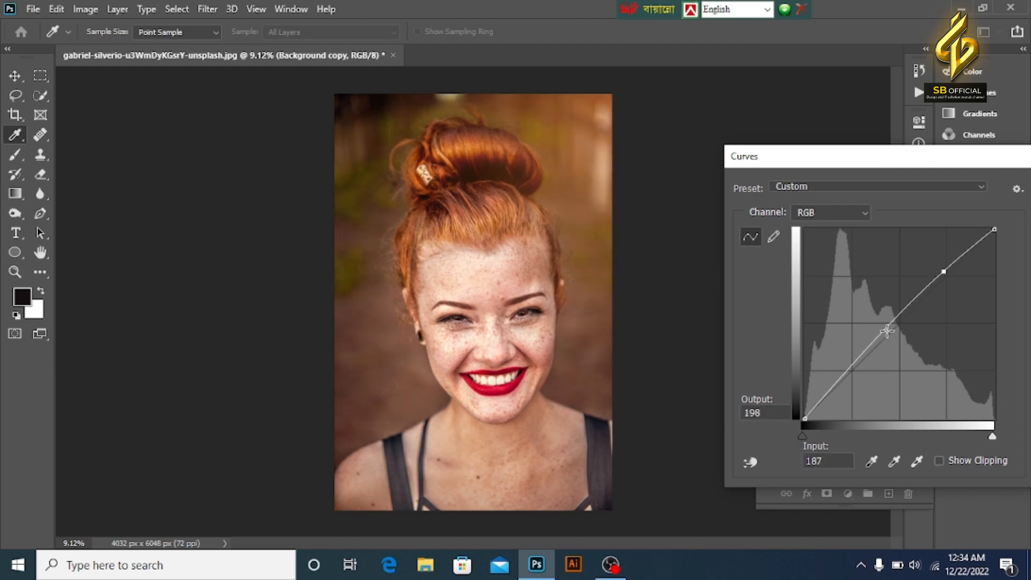
{"action": "left_click_drag", "start_coordinate": [892, 321], "coordinate": [895, 323]}
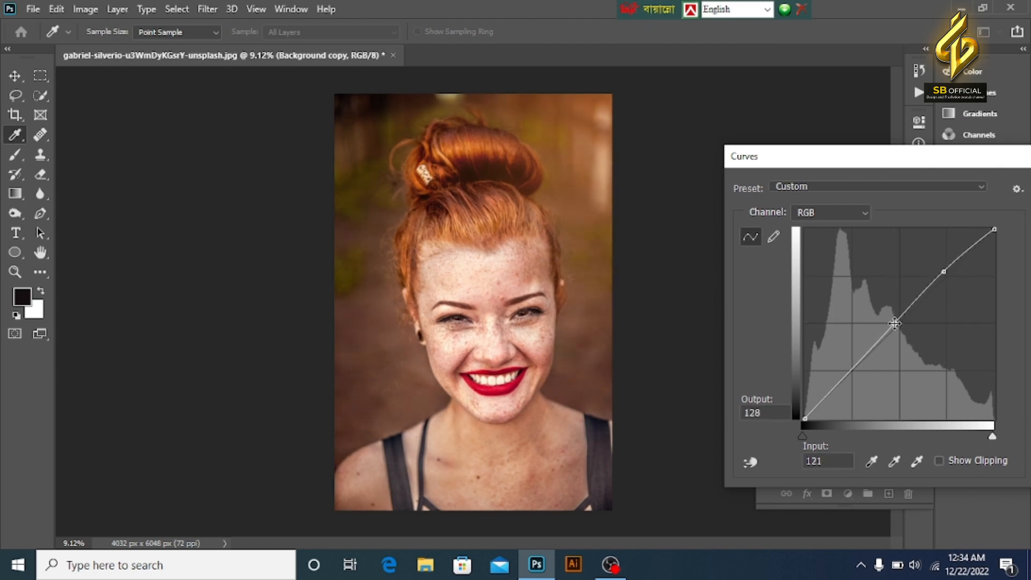
{"action": "key", "text": "Return"}
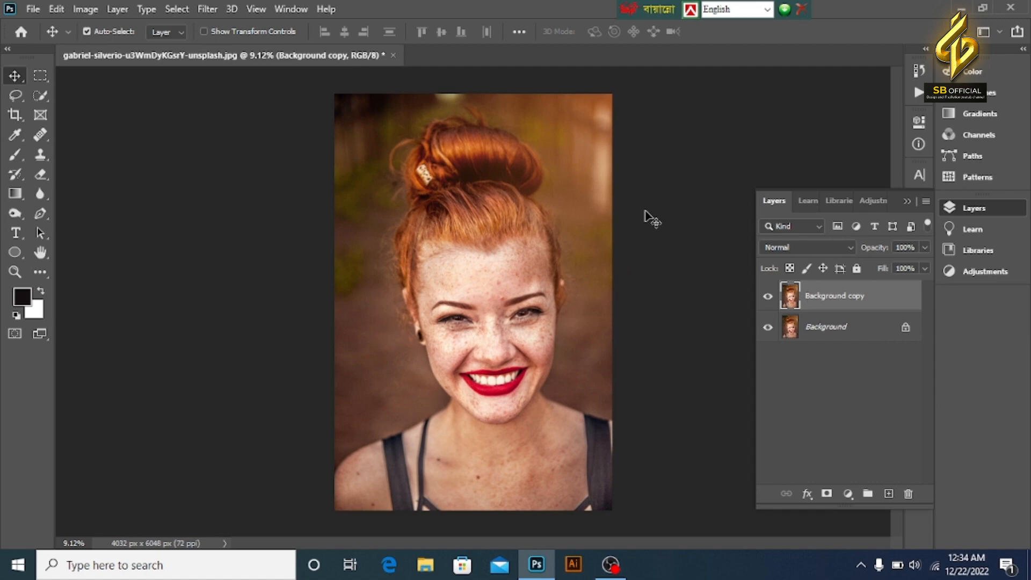
- Choose the Mixer Brush Tool and set Load to 12%, Mix to 15% and smoothing to 21%
{"action": "left_click", "coordinate": [972, 209]}
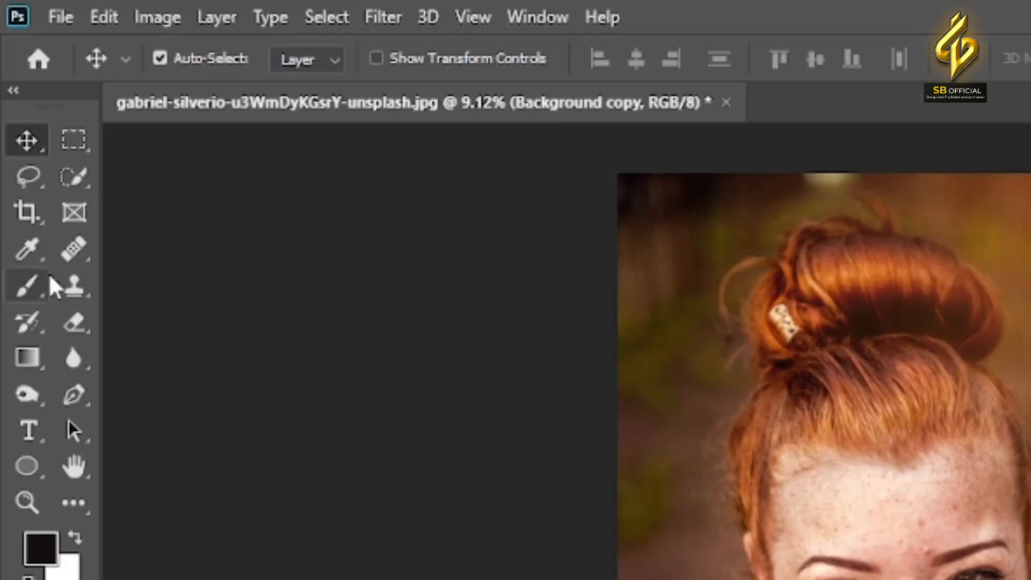
{"action": "left_click", "coordinate": [19, 155]}
{"action": "right_click", "coordinate": [20, 155]}
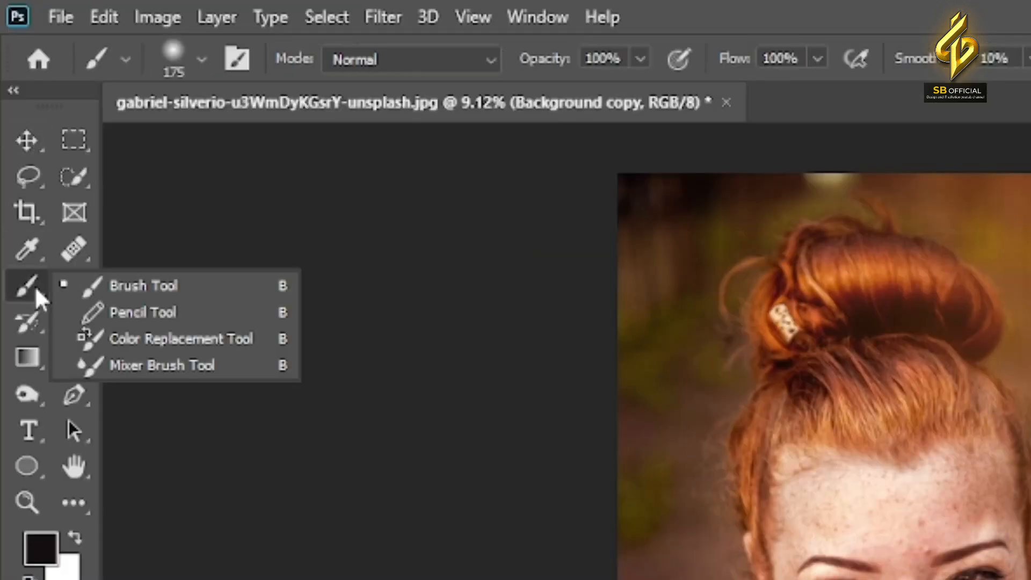
{"action": "left_click", "coordinate": [128, 369]}
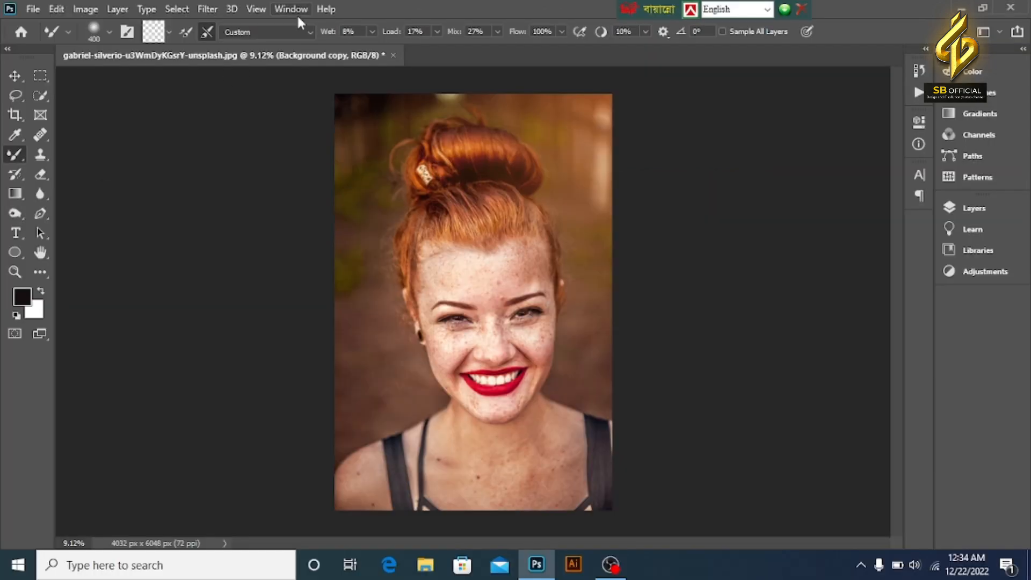
{"action": "left_click", "coordinate": [437, 32]}
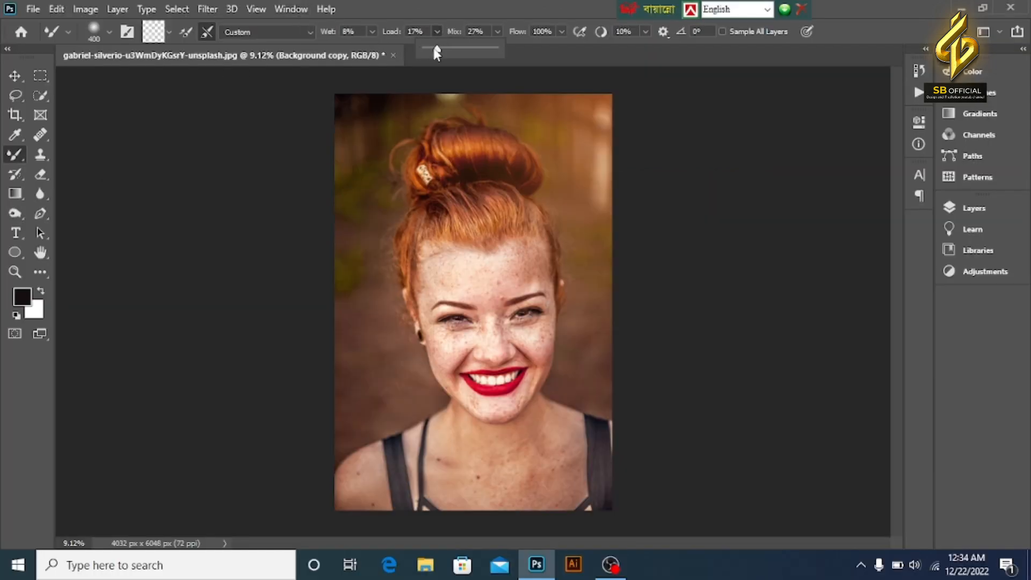
{"action": "left_click", "coordinate": [497, 31]}
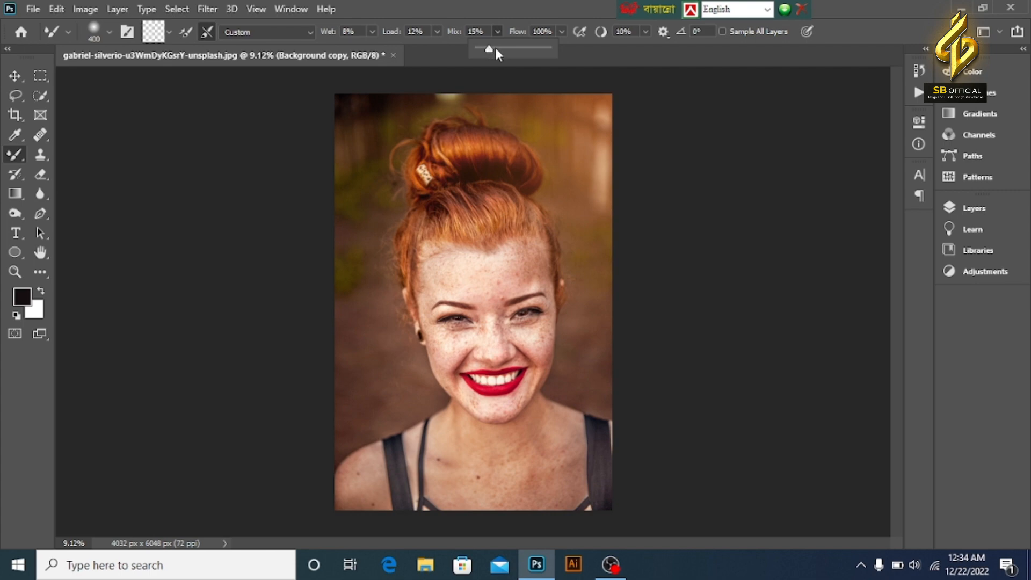
{"action": "left_click", "coordinate": [646, 32]}
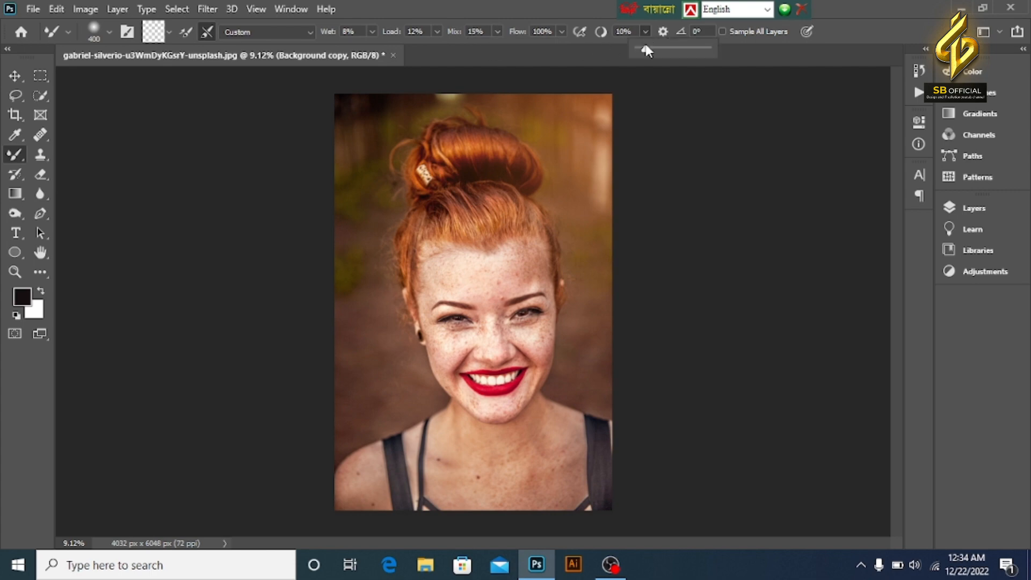
{"action": "left_click_drag", "start_coordinate": [653, 49], "coordinate": [654, 50]}
- Blend away the freckles across the upper and middle forehead with the Mixer Brush at size 400
{"action": "scroll", "coordinate": [502, 299], "scroll_direction": "up", "scroll_amount": 6}
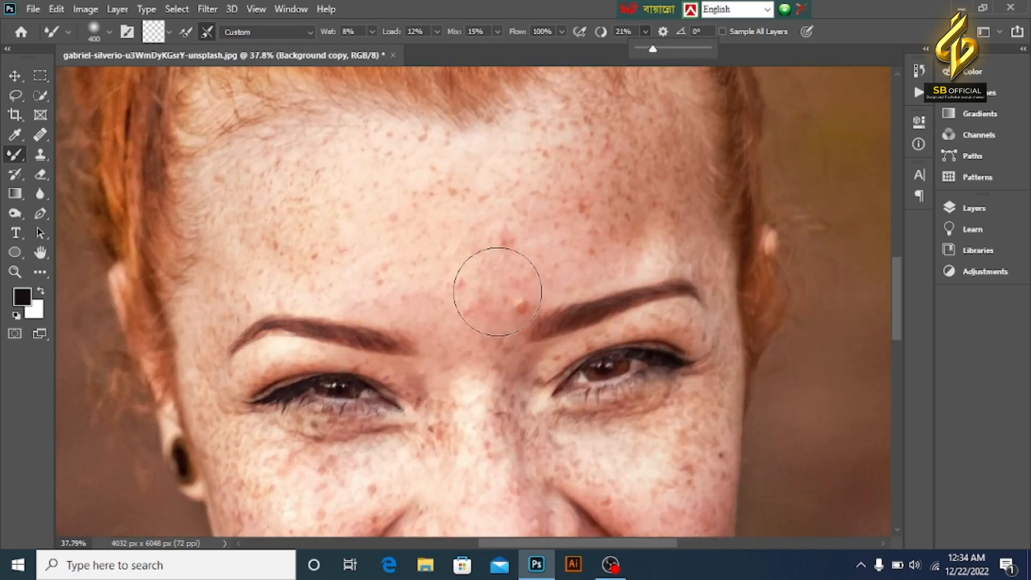
{"action": "mouse_move", "coordinate": [327, 213]}
{"action": "left_mouse_down"}
{"action": "mouse_move", "coordinate": [369, 223]}
{"action": "mouse_move", "coordinate": [307, 212]}
{"action": "mouse_move", "coordinate": [346, 203]}
{"action": "mouse_move", "coordinate": [282, 255]}
{"action": "mouse_move", "coordinate": [416, 256]}
{"action": "mouse_move", "coordinate": [459, 244]}
{"action": "mouse_move", "coordinate": [488, 266]}
{"action": "mouse_move", "coordinate": [440, 251]}
{"action": "mouse_move", "coordinate": [532, 173]}
{"action": "mouse_move", "coordinate": [404, 186]}
{"action": "mouse_move", "coordinate": [592, 165]}
{"action": "mouse_move", "coordinate": [640, 132]}
{"action": "mouse_move", "coordinate": [551, 118]}
{"action": "mouse_move", "coordinate": [324, 171]}
{"action": "mouse_move", "coordinate": [233, 244]}
{"action": "mouse_move", "coordinate": [299, 163]}
{"action": "mouse_move", "coordinate": [430, 170]}
{"action": "left_mouse_up"}
{"action": "scroll", "coordinate": [431, 170], "scroll_direction": "down", "scroll_amount": 3}
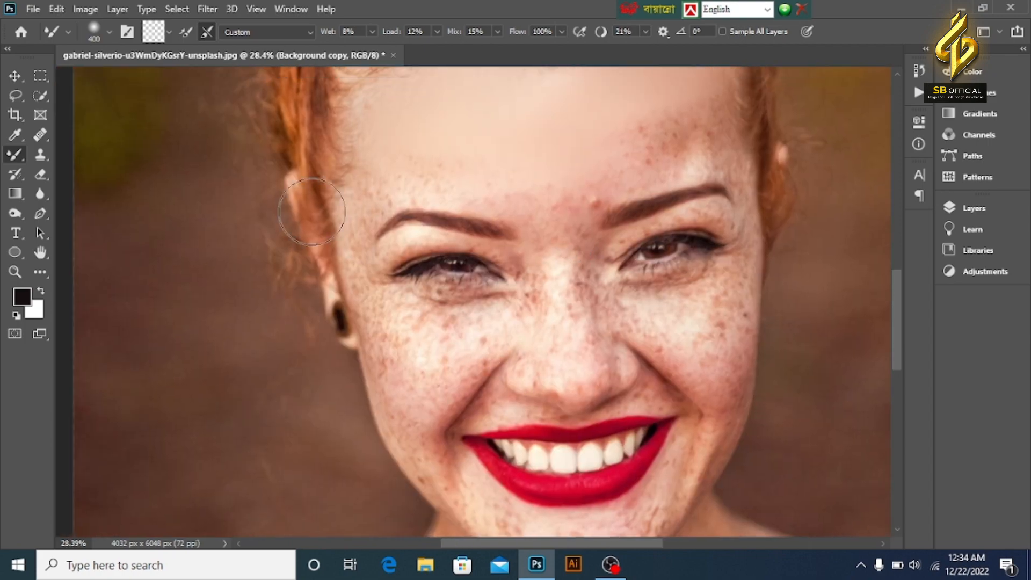
- Smooth the temple and cheek on the earring side of the face with the Mixer Brush at size 200
{"action": "scroll", "coordinate": [388, 163], "scroll_direction": "up", "scroll_amount": 8}
{"action": "key", "text": "["}
{"action": "key", "text": "["}
{"action": "mouse_move", "coordinate": [452, 214]}
{"action": "left_mouse_down"}
{"action": "mouse_move", "coordinate": [338, 285]}
{"action": "mouse_move", "coordinate": [312, 335]}
{"action": "left_mouse_up"}
{"action": "left_click_drag", "start_coordinate": [349, 281], "coordinate": [343, 223]}
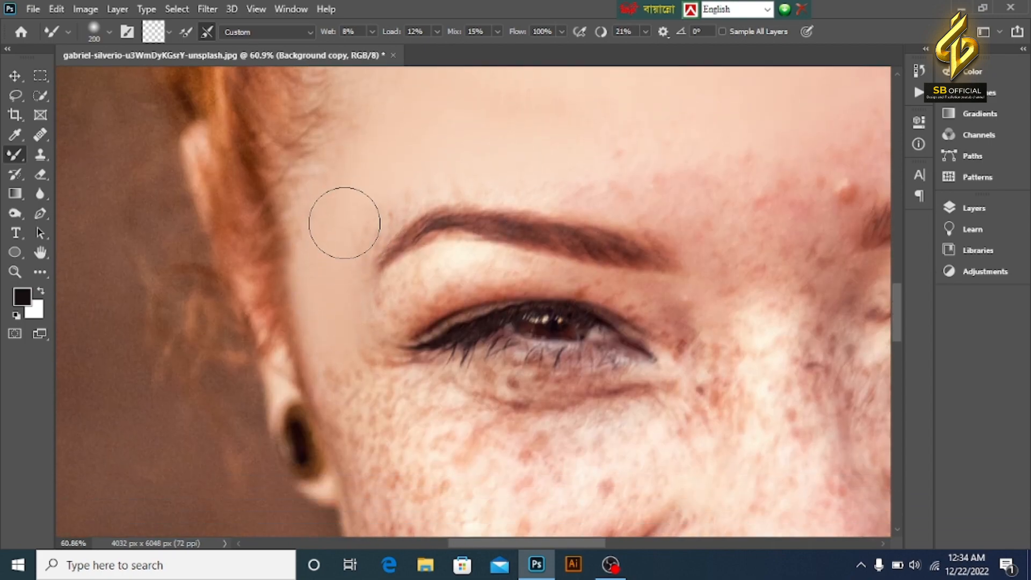
{"action": "left_click_drag", "start_coordinate": [391, 477], "coordinate": [313, 272]}
{"action": "mouse_move", "coordinate": [313, 272]}
{"action": "left_mouse_down"}
{"action": "mouse_move", "coordinate": [308, 298]}
{"action": "mouse_move", "coordinate": [312, 212]}
{"action": "mouse_move", "coordinate": [341, 431]}
{"action": "mouse_move", "coordinate": [469, 233]}
{"action": "mouse_move", "coordinate": [343, 207]}
{"action": "left_mouse_up"}
{"action": "scroll", "coordinate": [312, 225], "scroll_direction": "up", "scroll_amount": 3}
- Blend the freckles along the jaw and beside the mouth corner on the earring side, reducing the brush to size 150
{"action": "scroll", "coordinate": [311, 224], "scroll_direction": "down", "scroll_amount": 10}
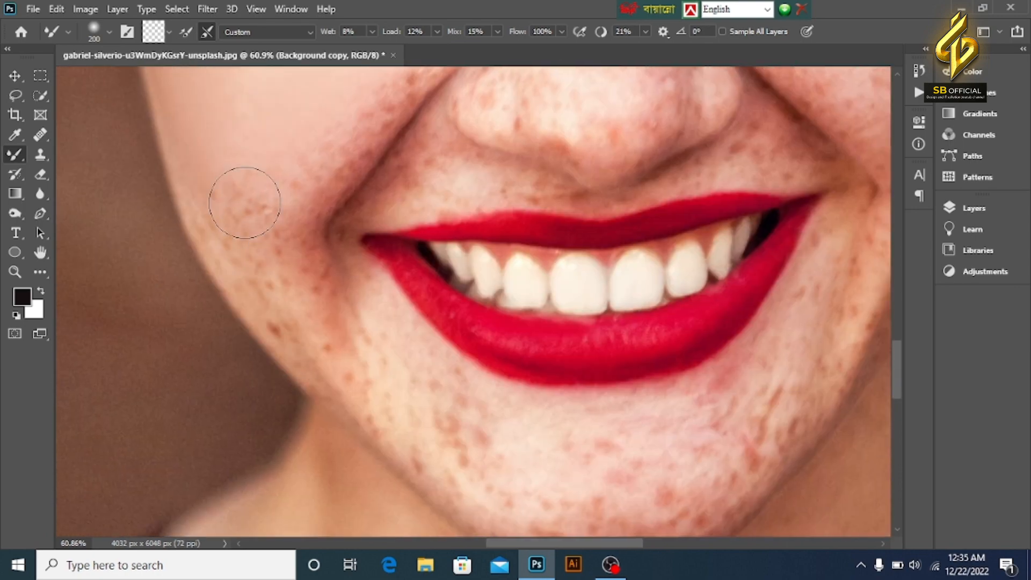
{"action": "left_click_drag", "start_coordinate": [226, 193], "coordinate": [270, 354]}
{"action": "left_click_drag", "start_coordinate": [223, 212], "coordinate": [307, 383]}
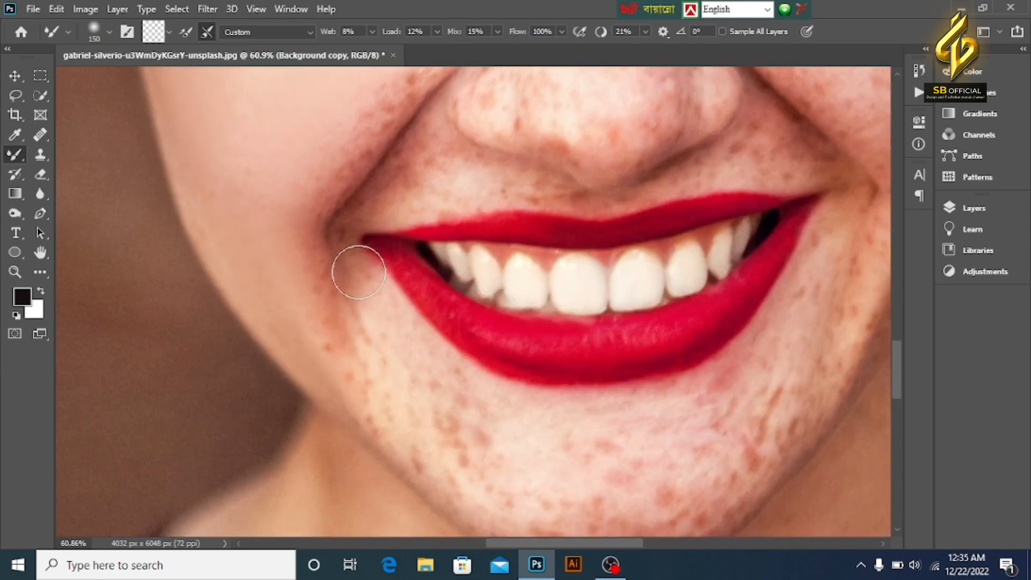
{"action": "mouse_move", "coordinate": [359, 271]}
{"action": "left_mouse_down"}
{"action": "mouse_move", "coordinate": [356, 396]}
{"action": "mouse_move", "coordinate": [397, 447]}
{"action": "left_mouse_up"}
{"action": "scroll", "coordinate": [317, 204], "scroll_direction": "down", "scroll_amount": 3}
{"action": "left_click_drag", "start_coordinate": [396, 349], "coordinate": [389, 339]}
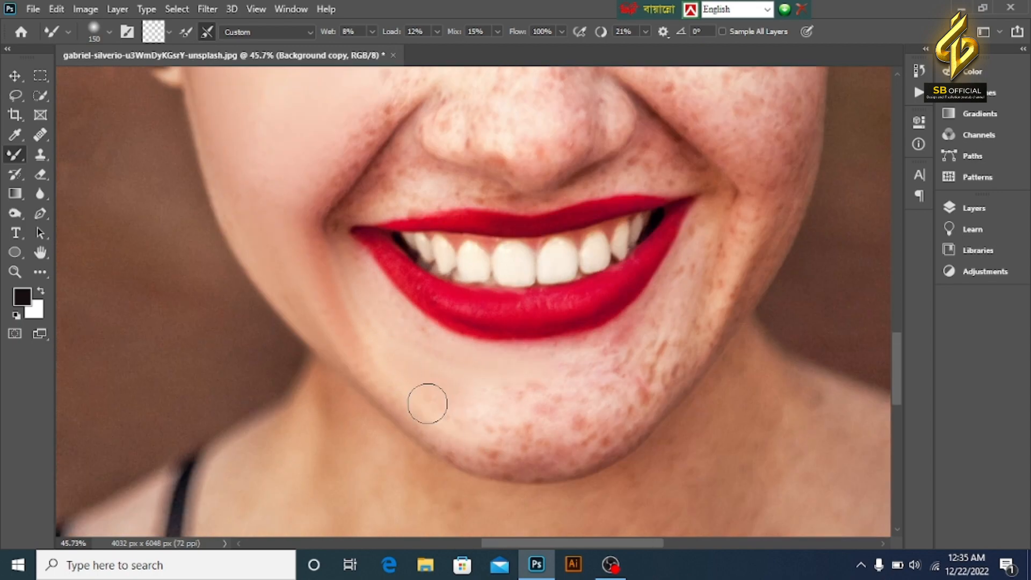
- Smooth the freckled skin across the chin below the lips, enlarging the Mixer Brush to size 250
{"action": "mouse_move", "coordinate": [428, 404]}
{"action": "left_mouse_down"}
{"action": "mouse_move", "coordinate": [624, 440]}
{"action": "mouse_move", "coordinate": [657, 387]}
{"action": "left_mouse_up"}
{"action": "key", "text": "bracketright"}
{"action": "key", "text": "bracketright"}
{"action": "key", "text": "bracketright"}
{"action": "mouse_move", "coordinate": [561, 386]}
{"action": "left_mouse_down"}
{"action": "mouse_move", "coordinate": [685, 307]}
{"action": "mouse_move", "coordinate": [617, 402]}
{"action": "mouse_move", "coordinate": [566, 412]}
{"action": "left_mouse_up"}
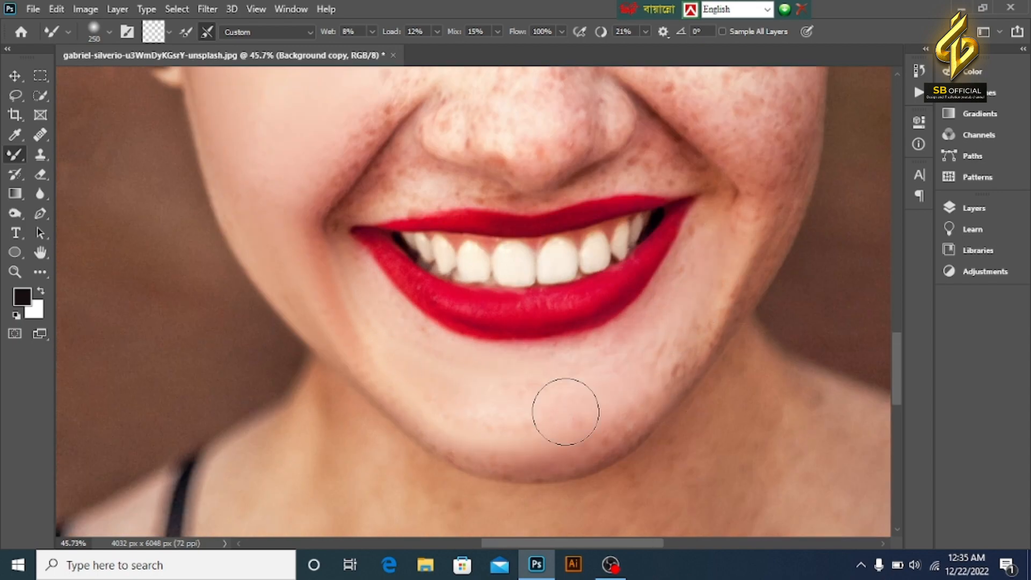
- Blend away the blemishes between the eyebrows and on the remaining freckled part of the forehead
{"action": "scroll", "coordinate": [565, 411], "scroll_direction": "up", "scroll_amount": 5}
{"action": "scroll", "coordinate": [512, 285], "scroll_direction": "up", "scroll_amount": 3}
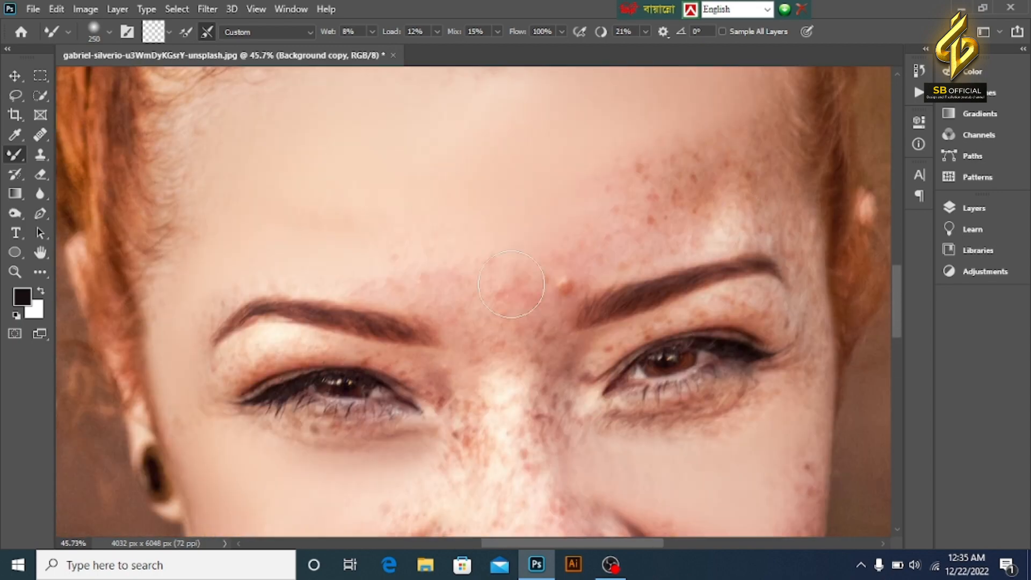
{"action": "mouse_move", "coordinate": [512, 285]}
{"action": "left_mouse_down"}
{"action": "mouse_move", "coordinate": [543, 297]}
{"action": "mouse_move", "coordinate": [382, 269]}
{"action": "mouse_move", "coordinate": [598, 189]}
{"action": "mouse_move", "coordinate": [592, 250]}
{"action": "mouse_move", "coordinate": [639, 193]}
{"action": "mouse_move", "coordinate": [699, 152]}
{"action": "mouse_move", "coordinate": [639, 170]}
{"action": "mouse_move", "coordinate": [746, 195]}
{"action": "mouse_move", "coordinate": [777, 220]}
{"action": "mouse_move", "coordinate": [769, 114]}
{"action": "mouse_move", "coordinate": [729, 170]}
{"action": "mouse_move", "coordinate": [685, 182]}
{"action": "mouse_move", "coordinate": [638, 166]}
{"action": "left_mouse_up"}
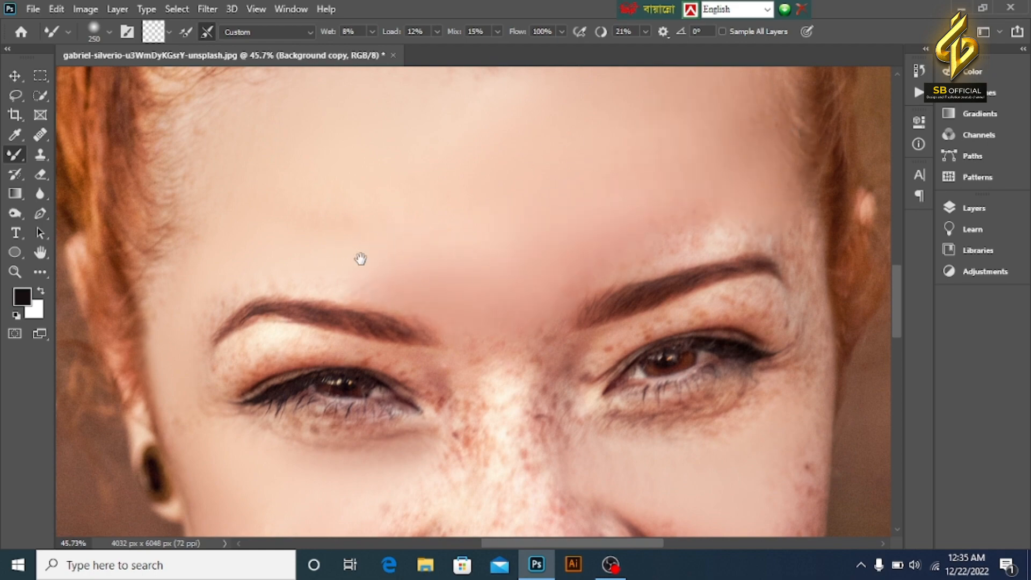
- Smooth the skin between the nose and the upper lip with the Mixer Brush at size 175
{"action": "left_click_drag", "start_coordinate": [690, 417], "coordinate": [421, 242]}
{"action": "scroll", "coordinate": [462, 231], "scroll_direction": "down", "scroll_amount": 6}
{"action": "key", "text": "bracketleft"}
{"action": "key", "text": "bracketleft"}
{"action": "key", "text": "bracketleft"}
{"action": "mouse_move", "coordinate": [529, 198]}
{"action": "left_mouse_down"}
{"action": "mouse_move", "coordinate": [500, 278]}
{"action": "mouse_move", "coordinate": [442, 176]}
{"action": "mouse_move", "coordinate": [361, 169]}
{"action": "mouse_move", "coordinate": [360, 233]}
{"action": "mouse_move", "coordinate": [319, 244]}
{"action": "mouse_move", "coordinate": [146, 230]}
{"action": "left_mouse_up"}
{"action": "left_click_drag", "start_coordinate": [165, 230], "coordinate": [404, 230]}
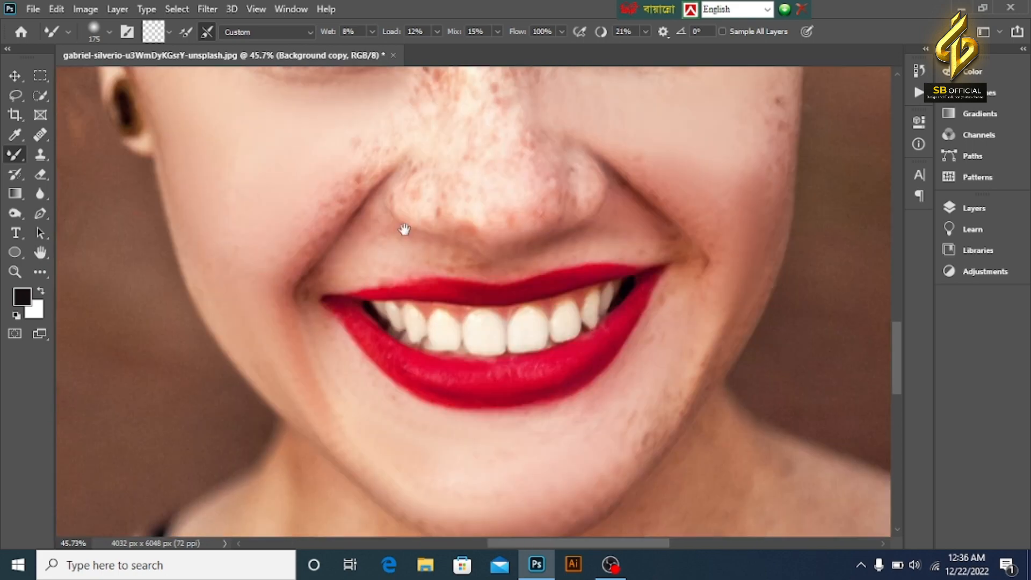
- Blend the freckles on the sides and lower part of the nose with the size 175 Mixer Brush
{"action": "scroll", "coordinate": [275, 279], "scroll_direction": "up", "scroll_amount": 4}
{"action": "scroll", "coordinate": [350, 276], "scroll_direction": "down", "scroll_amount": 3, "text": "alt"}
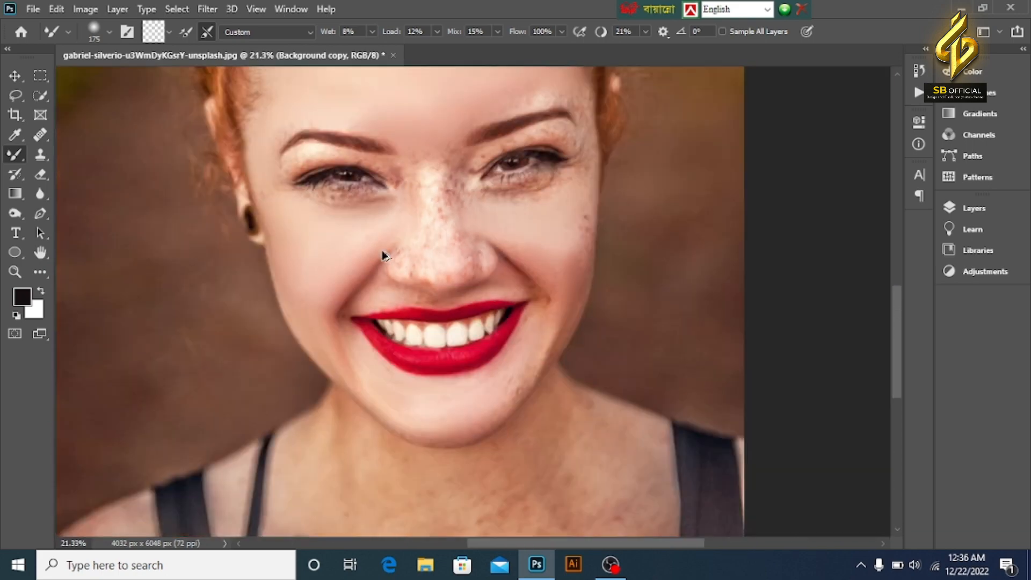
{"action": "scroll", "coordinate": [385, 253], "scroll_direction": "up", "scroll_amount": 3}
{"action": "scroll", "coordinate": [491, 272], "scroll_direction": "up", "scroll_amount": 4, "text": "alt"}
{"action": "scroll", "coordinate": [255, 356], "scroll_direction": "down", "scroll_amount": 3}
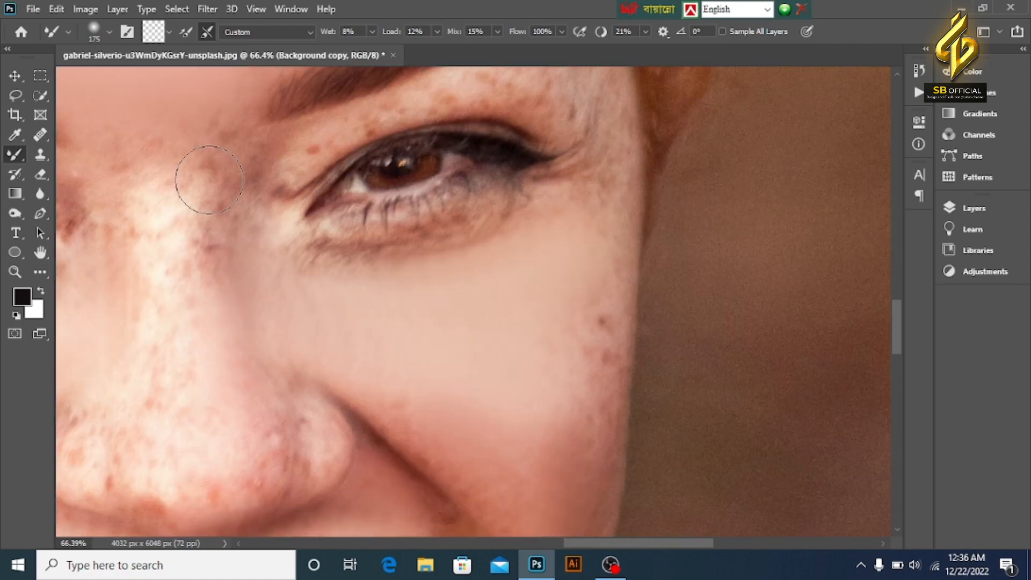
{"action": "scroll", "coordinate": [277, 368], "scroll_direction": "down", "scroll_amount": 2}
{"action": "scroll", "coordinate": [323, 354], "scroll_direction": "down", "scroll_amount": 2}
{"action": "scroll", "coordinate": [364, 338], "scroll_direction": "left", "scroll_amount": 3}
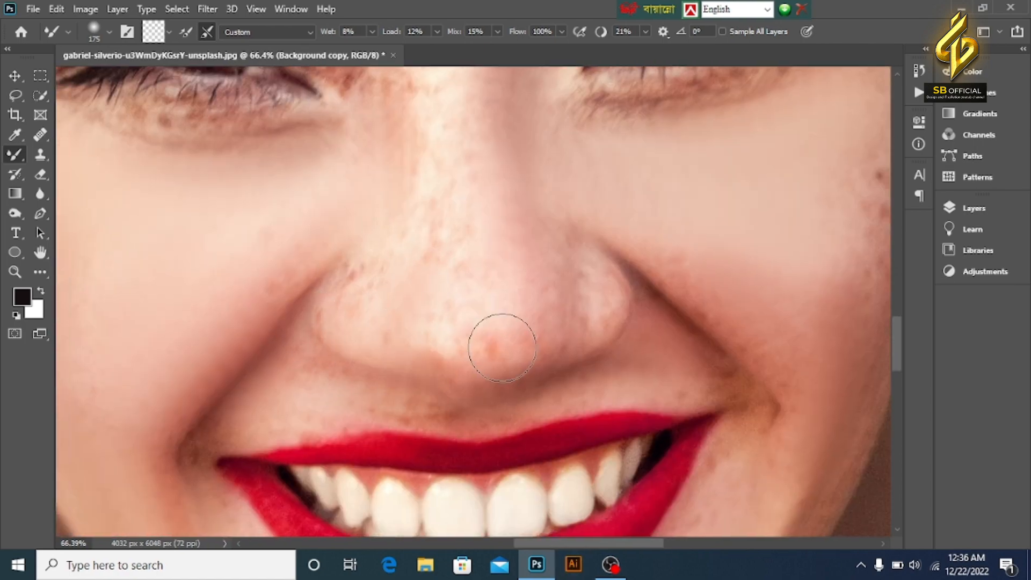
- Blend the red spot at the tip of the nose, reducing the Mixer Brush to size 100
{"action": "key", "text": "bracketleft"}
{"action": "key", "text": "bracketleft"}
{"action": "key", "text": "bracketleft"}
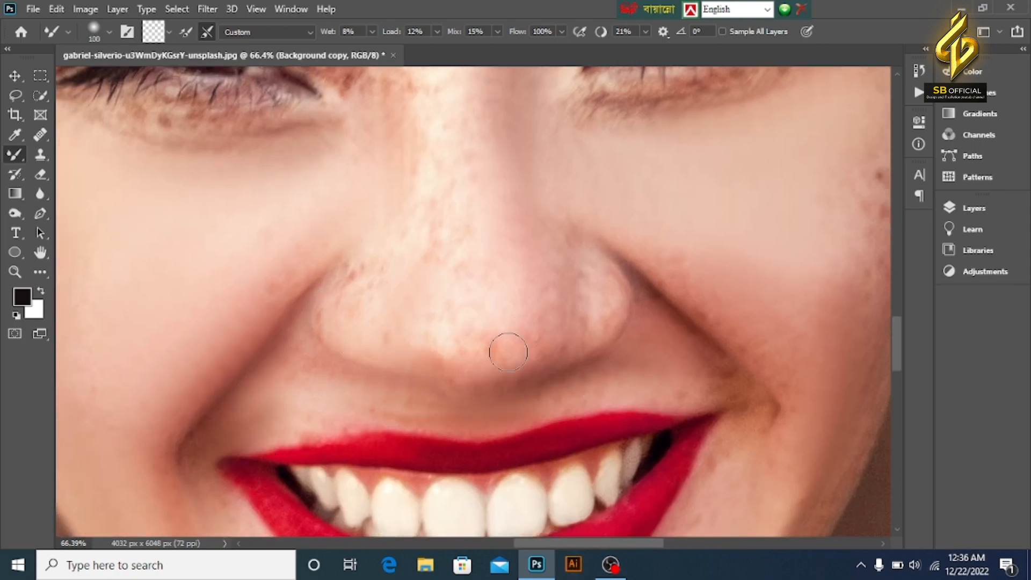
- Smooth the freckles along the bridge of the nose and enlarge the Mixer Brush to size 175
{"action": "scroll", "coordinate": [599, 305], "scroll_direction": "up", "scroll_amount": 1}
{"action": "key", "text": "bracketright"}
{"action": "key", "text": "bracketright"}
{"action": "key", "text": "bracketright"}
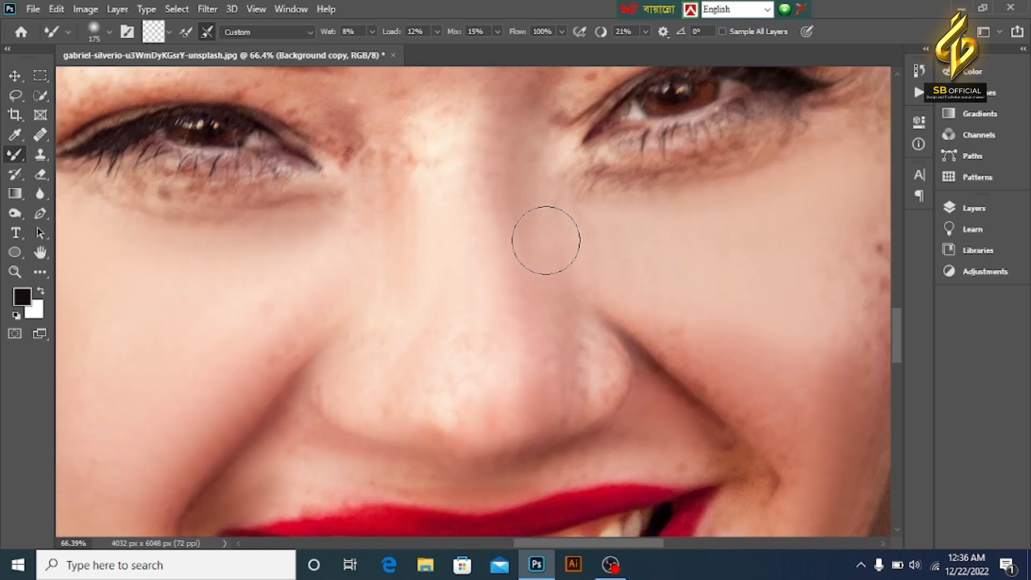
- Smooth the spots beside the right-hand corner of the mouth and along the cheek's outer edge with the size 175 Mixer Brush
{"action": "scroll", "coordinate": [686, 352], "scroll_direction": "down", "scroll_amount": 5}
{"action": "scroll", "coordinate": [438, 472], "scroll_direction": "right", "scroll_amount": 3}
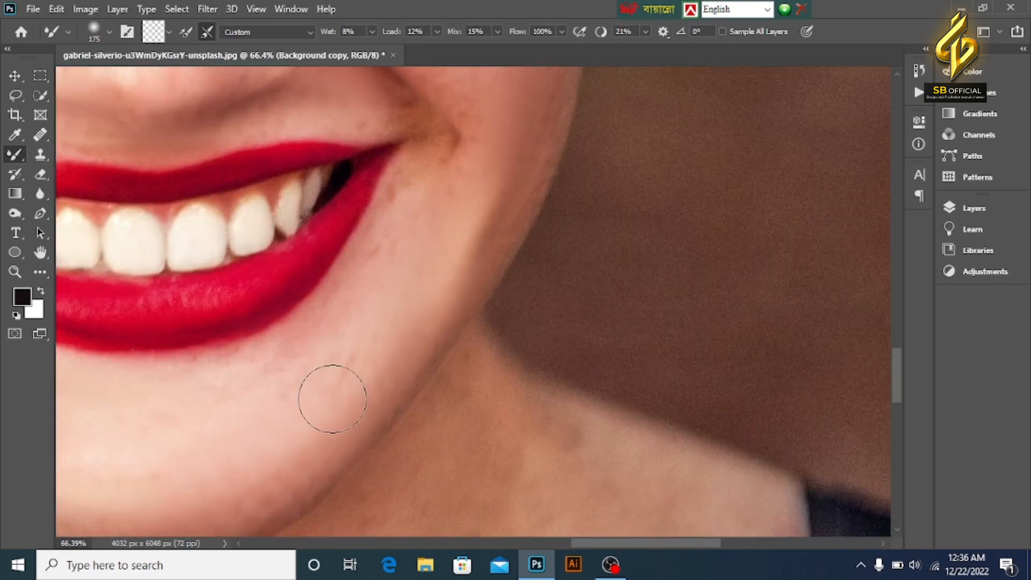
{"action": "scroll", "coordinate": [403, 290], "scroll_direction": "up", "scroll_amount": 4}
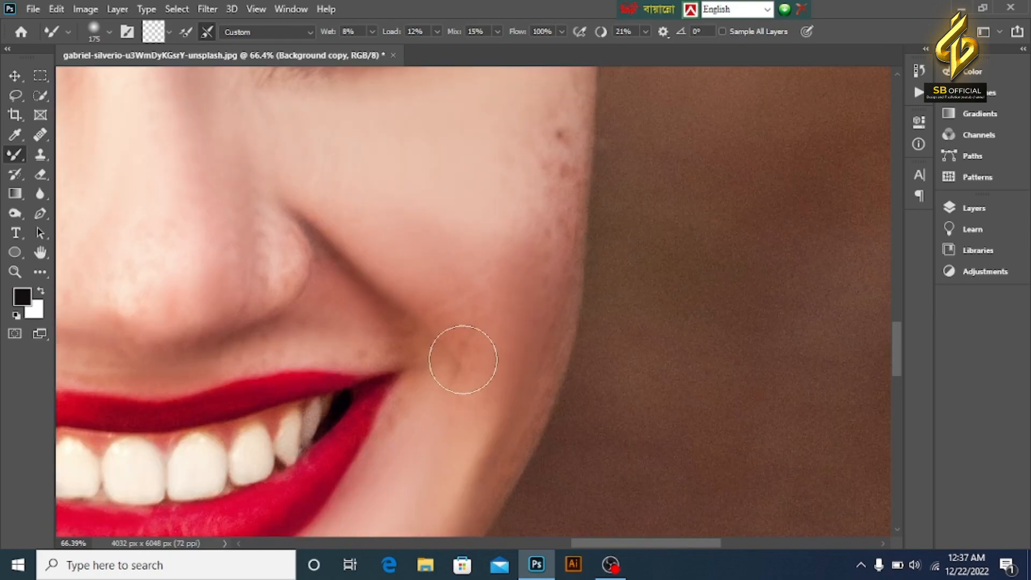
{"action": "left_click_drag", "start_coordinate": [463, 360], "coordinate": [457, 328]}
{"action": "scroll", "coordinate": [543, 211], "scroll_direction": "up", "scroll_amount": 2}
{"action": "scroll", "coordinate": [527, 408], "scroll_direction": "down", "scroll_amount": 3}
{"action": "scroll", "coordinate": [559, 210], "scroll_direction": "up", "scroll_amount": 4}
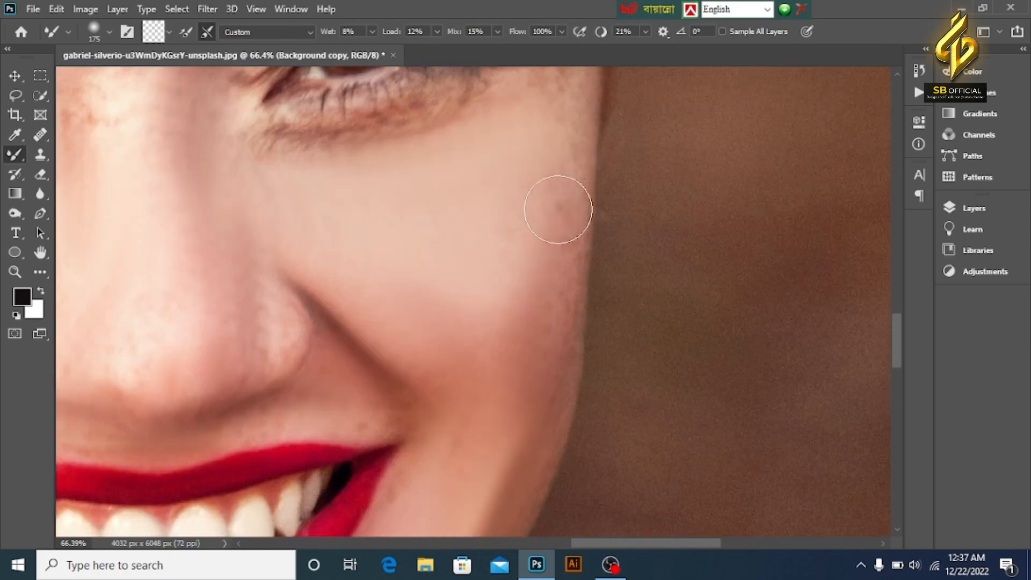
{"action": "left_click_drag", "start_coordinate": [560, 209], "coordinate": [565, 251]}
{"action": "scroll", "coordinate": [510, 360], "scroll_direction": "down", "scroll_amount": 2}
- Blend the freckles around the right-hand eyebrow, on the upper eyelid and under the eye, reducing the Mixer Brush to size 80
{"action": "scroll", "coordinate": [510, 359], "scroll_direction": "up", "scroll_amount": 6}
{"action": "scroll", "coordinate": [419, 280], "scroll_direction": "up", "scroll_amount": 2}
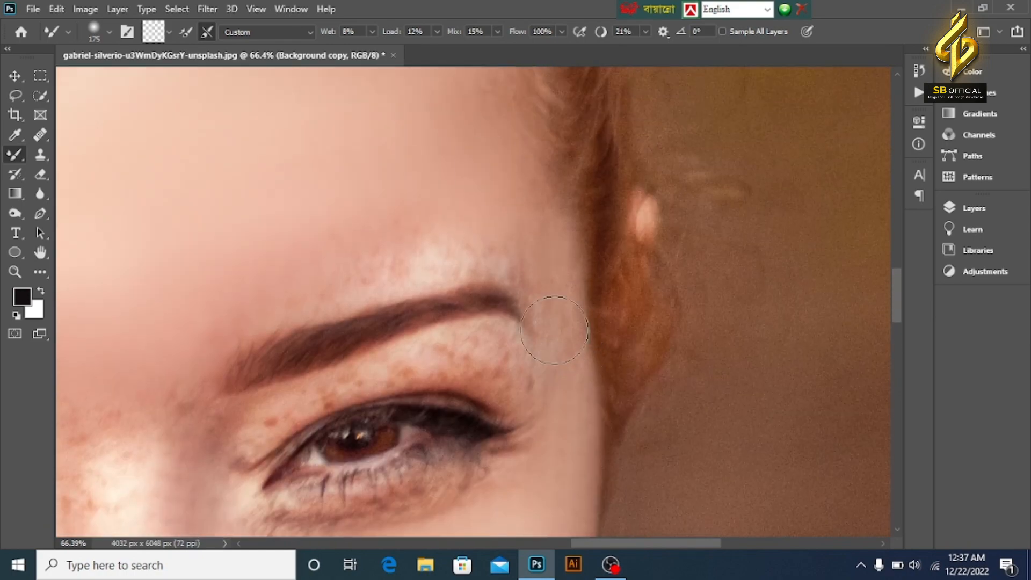
{"action": "key", "text": "bracketright"}
{"action": "key", "text": "bracketright"}
{"action": "key", "text": "bracketright"}
{"action": "key", "text": "bracketleft"}
{"action": "key", "text": "bracketleft"}
{"action": "key", "text": "bracketleft"}
{"action": "key", "text": "bracketleft"}
{"action": "mouse_move", "coordinate": [454, 360]}
{"action": "left_mouse_down"}
{"action": "mouse_move", "coordinate": [376, 371]}
{"action": "mouse_move", "coordinate": [495, 350]}
{"action": "mouse_move", "coordinate": [336, 387]}
{"action": "left_mouse_up"}
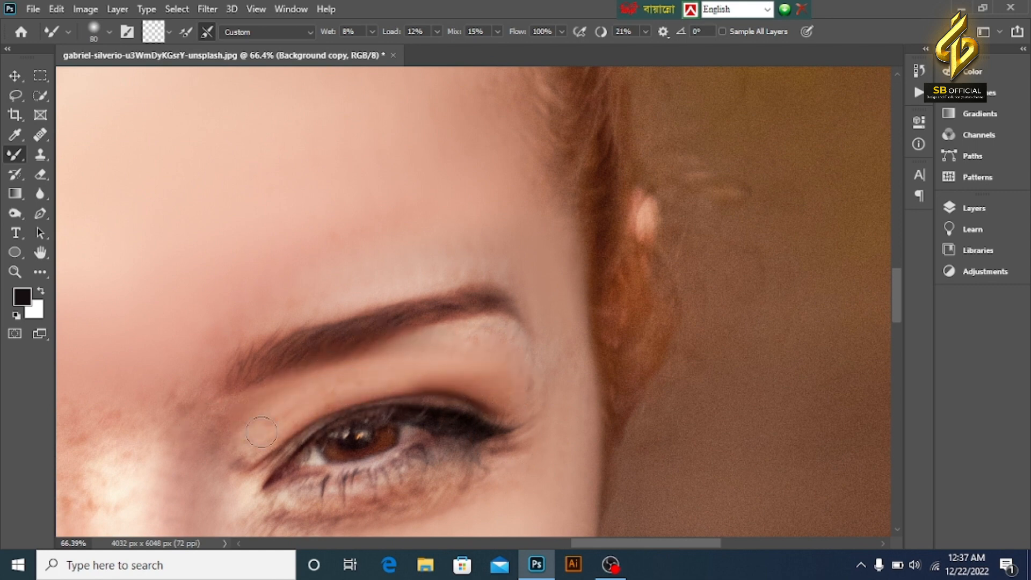
{"action": "scroll", "coordinate": [391, 409], "scroll_direction": "down", "scroll_amount": 3}
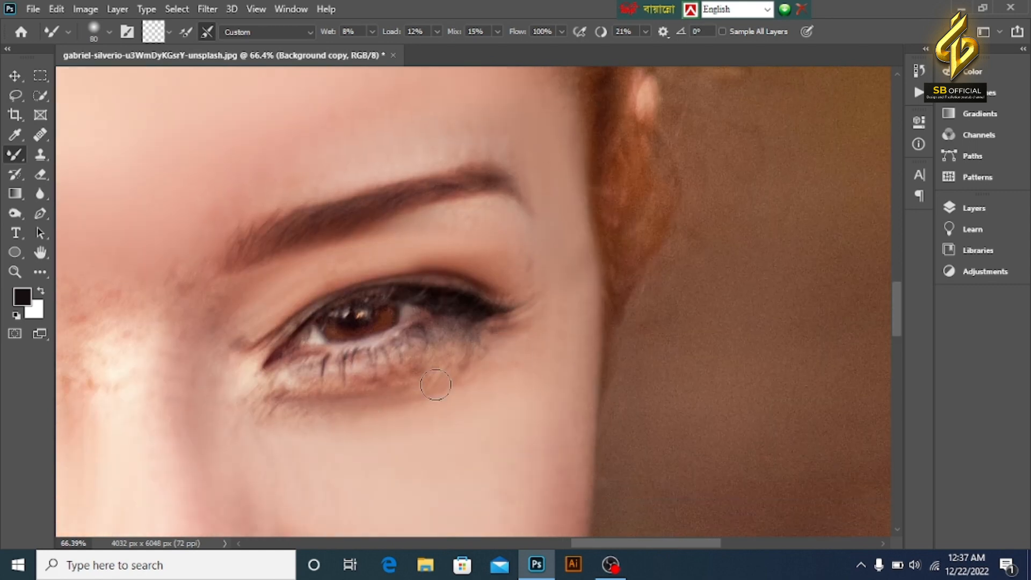
{"action": "scroll", "coordinate": [436, 385], "scroll_direction": "down", "scroll_amount": 4}
- Smooth the freckles on the left-hand eye's upper lid, inner corner and under-eye area with the Mixer Brush at size 100
{"action": "scroll", "coordinate": [369, 323], "scroll_direction": "up", "scroll_amount": 4}
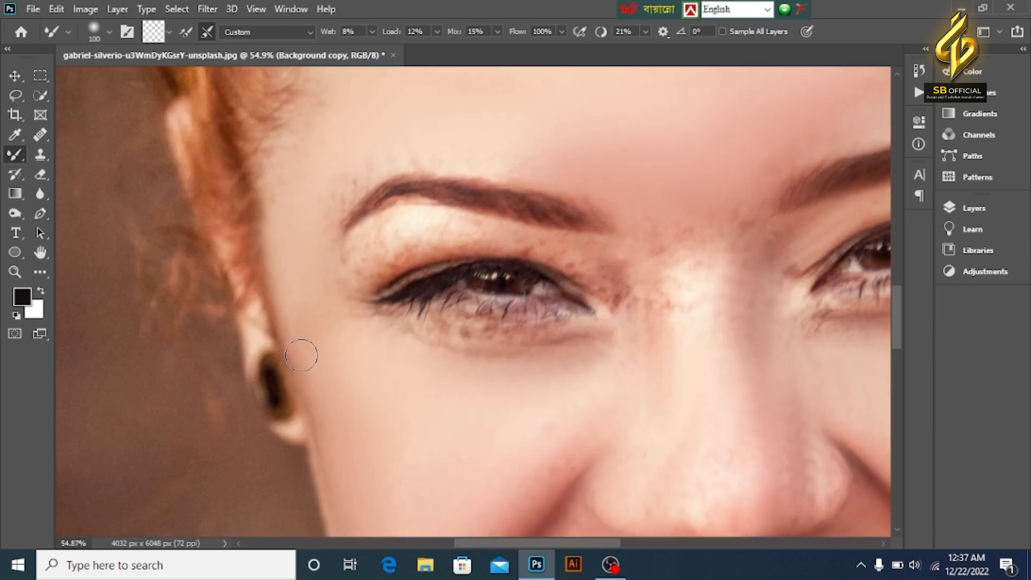
{"action": "mouse_move", "coordinate": [379, 253]}
{"action": "left_mouse_down"}
{"action": "mouse_move", "coordinate": [467, 237]}
{"action": "mouse_move", "coordinate": [573, 263]}
{"action": "left_mouse_up"}
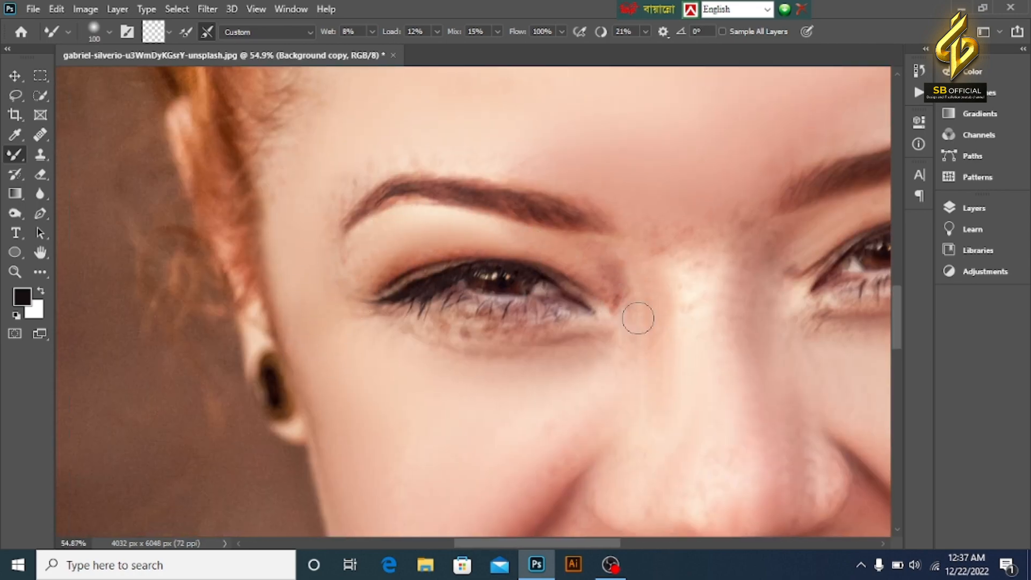
{"action": "mouse_move", "coordinate": [638, 318]}
{"action": "left_mouse_down"}
{"action": "mouse_move", "coordinate": [656, 272]}
{"action": "mouse_move", "coordinate": [668, 276]}
{"action": "mouse_move", "coordinate": [544, 337]}
{"action": "left_mouse_up"}
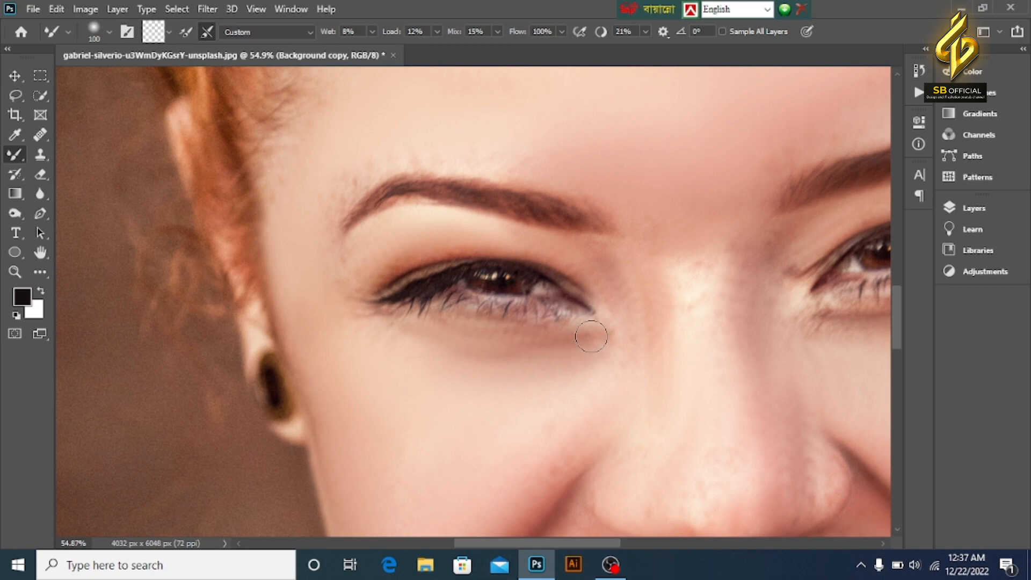
- Blend the remaining spots at the top of the nose bridge between the eyes, enlarging the Mixer Brush to size 150
{"action": "scroll", "coordinate": [391, 311], "scroll_direction": "down", "scroll_amount": 5}
{"action": "scroll", "coordinate": [562, 175], "scroll_direction": "up", "scroll_amount": 7}
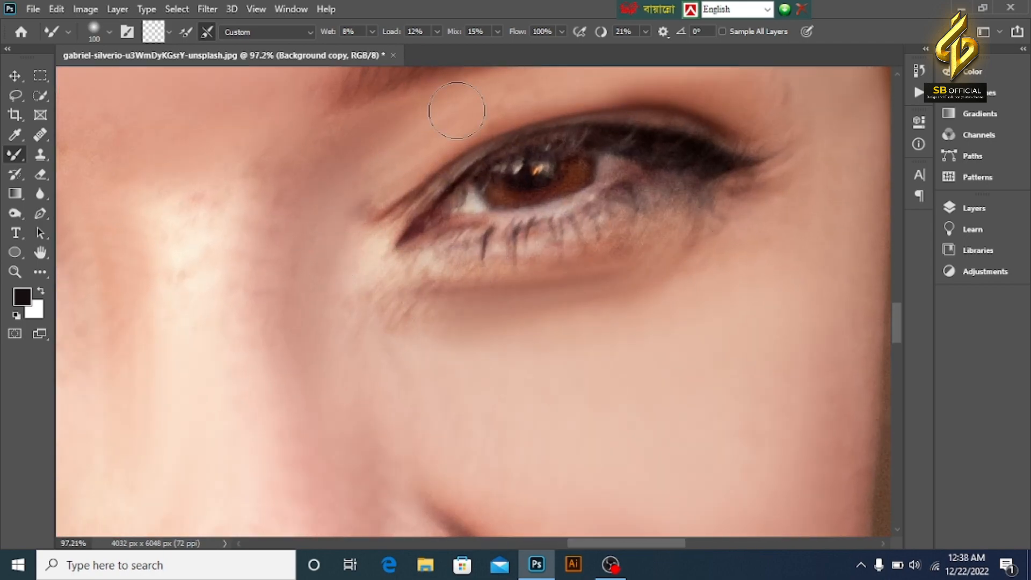
{"action": "scroll", "coordinate": [456, 110], "scroll_direction": "down", "scroll_amount": 5}
{"action": "scroll", "coordinate": [529, 195], "scroll_direction": "up", "scroll_amount": 6}
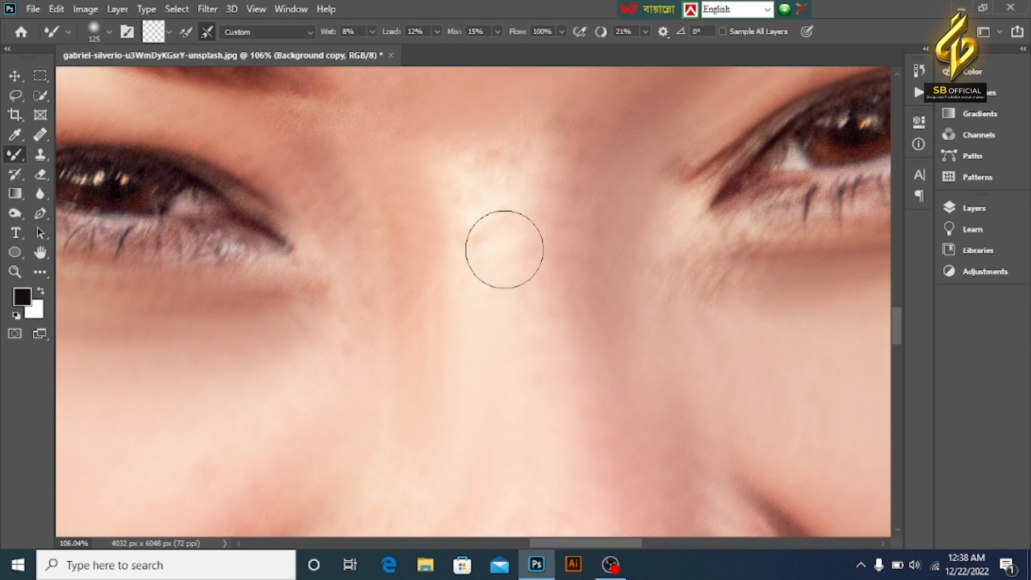
{"action": "key", "text": "bracketright"}
{"action": "mouse_move", "coordinate": [476, 301]}
{"action": "left_mouse_down"}
{"action": "mouse_move", "coordinate": [491, 164]}
{"action": "mouse_move", "coordinate": [512, 132]}
{"action": "left_mouse_up"}
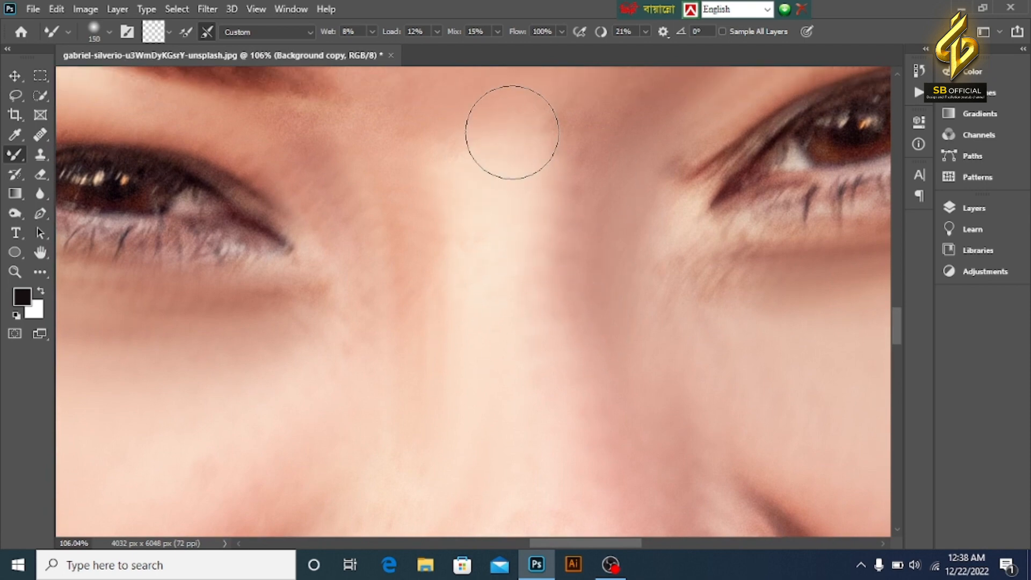
- Smooth the freckles and moles across the neck and chest with the Mixer Brush enlarged to size 500
{"action": "scroll", "coordinate": [433, 167], "scroll_direction": "down", "scroll_amount": 5}
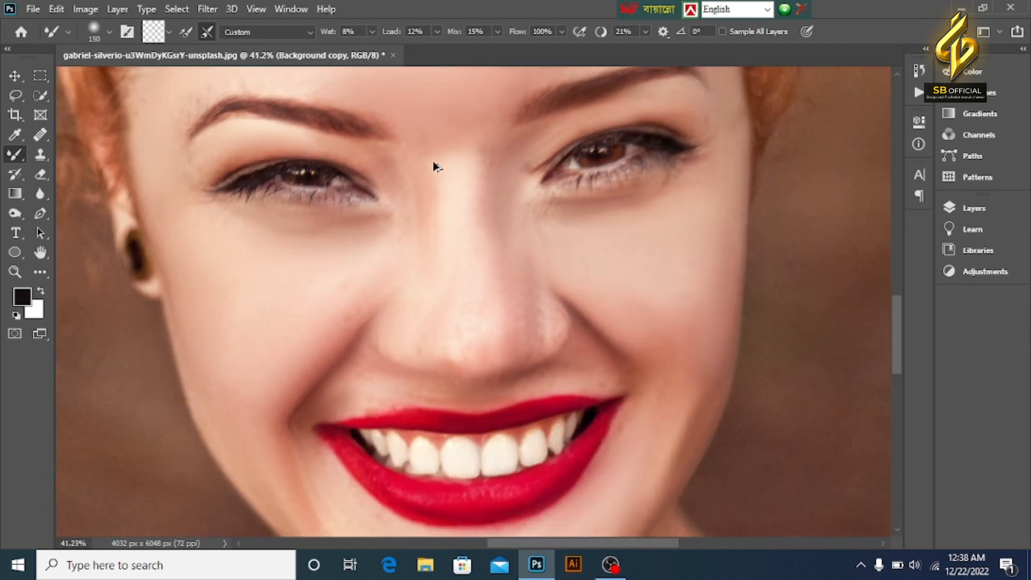
{"action": "scroll", "coordinate": [504, 249], "scroll_direction": "down", "scroll_amount": 6}
{"action": "scroll", "coordinate": [543, 336], "scroll_direction": "down", "scroll_amount": 4}
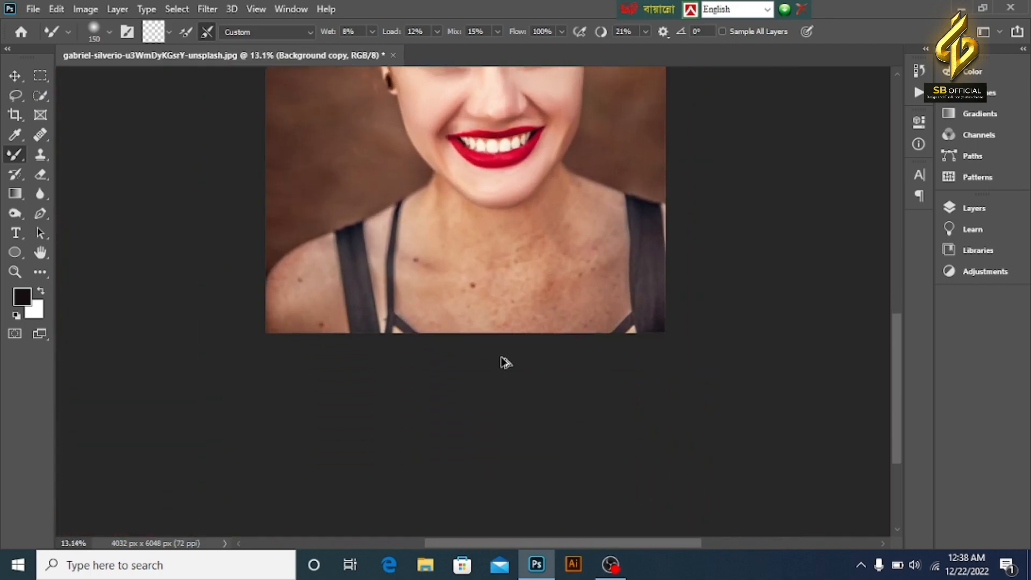
{"action": "scroll", "coordinate": [607, 268], "scroll_direction": "up", "scroll_amount": 3}
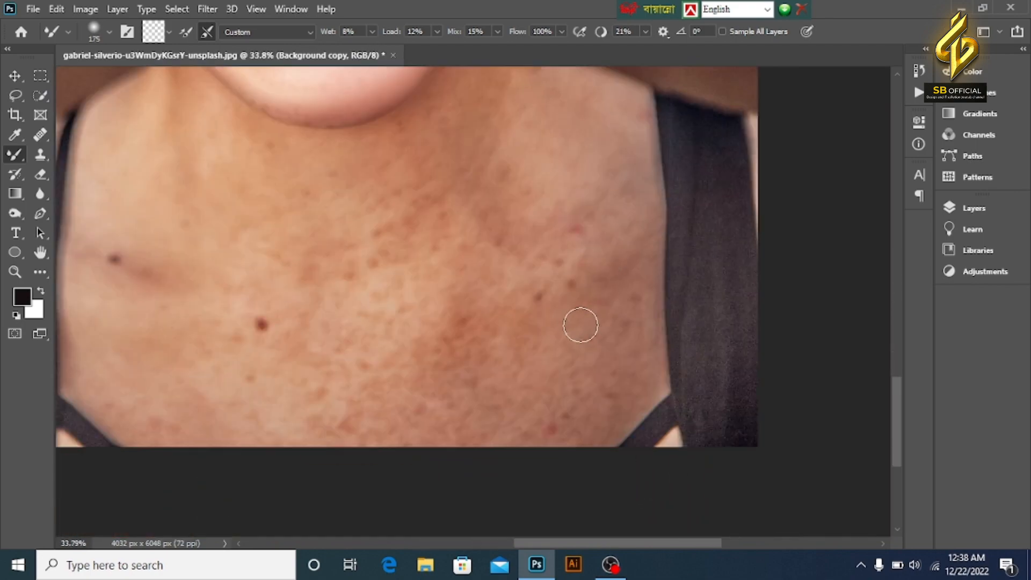
{"action": "key", "text": "bracketright"}
{"action": "key", "text": "bracketright"}
{"action": "mouse_move", "coordinate": [250, 221]}
{"action": "left_mouse_down"}
{"action": "mouse_move", "coordinate": [476, 125]}
{"action": "mouse_move", "coordinate": [379, 175]}
{"action": "mouse_move", "coordinate": [232, 140]}
{"action": "left_mouse_up"}
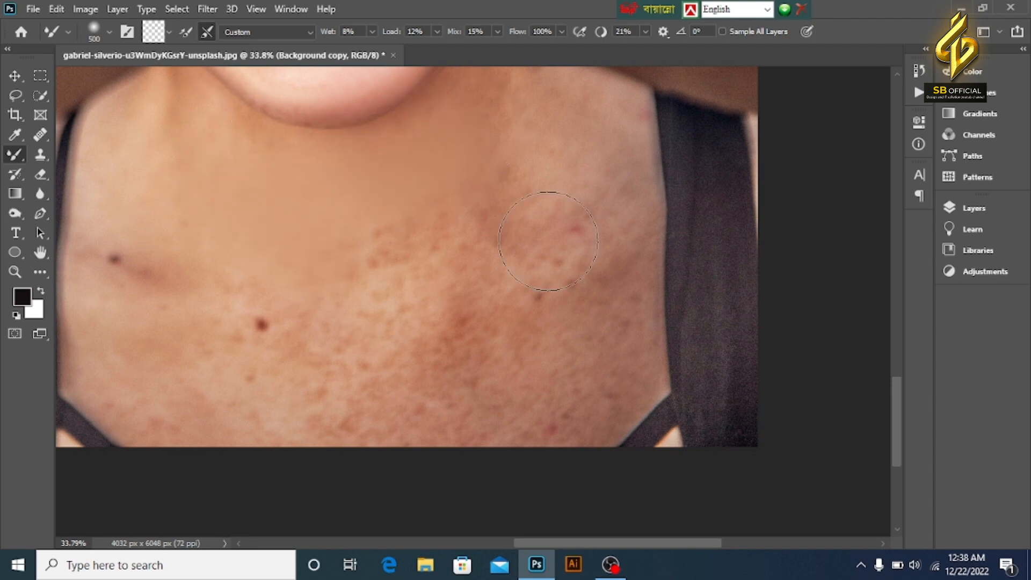
{"action": "mouse_move", "coordinate": [548, 241]}
{"action": "left_mouse_down"}
{"action": "mouse_move", "coordinate": [343, 249]}
{"action": "mouse_move", "coordinate": [413, 331]}
{"action": "mouse_move", "coordinate": [122, 323]}
{"action": "mouse_move", "coordinate": [329, 432]}
{"action": "mouse_move", "coordinate": [342, 413]}
{"action": "mouse_move", "coordinate": [150, 261]}
{"action": "mouse_move", "coordinate": [93, 199]}
{"action": "mouse_move", "coordinate": [130, 371]}
{"action": "mouse_move", "coordinate": [181, 473]}
{"action": "mouse_move", "coordinate": [462, 402]}
{"action": "mouse_move", "coordinate": [485, 384]}
{"action": "mouse_move", "coordinate": [499, 427]}
{"action": "mouse_move", "coordinate": [594, 371]}
{"action": "mouse_move", "coordinate": [572, 432]}
{"action": "mouse_move", "coordinate": [613, 203]}
{"action": "mouse_move", "coordinate": [526, 361]}
{"action": "left_mouse_up"}
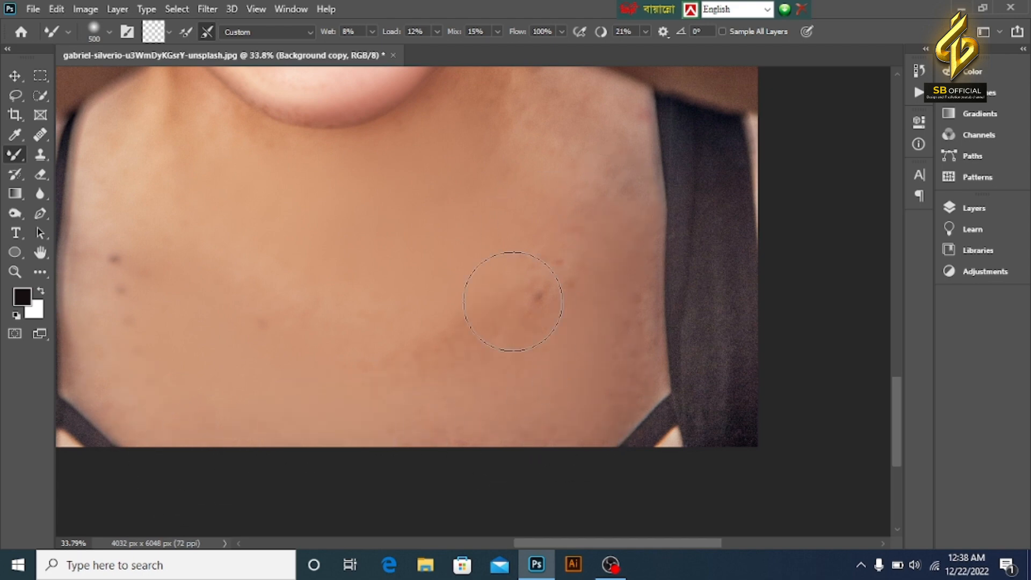
- Blend the remaining spots at the base of the neck and on the chest beside the thin strap with the size 500 Mixer Brush
{"action": "scroll", "coordinate": [553, 124], "scroll_direction": "up", "scroll_amount": 3}
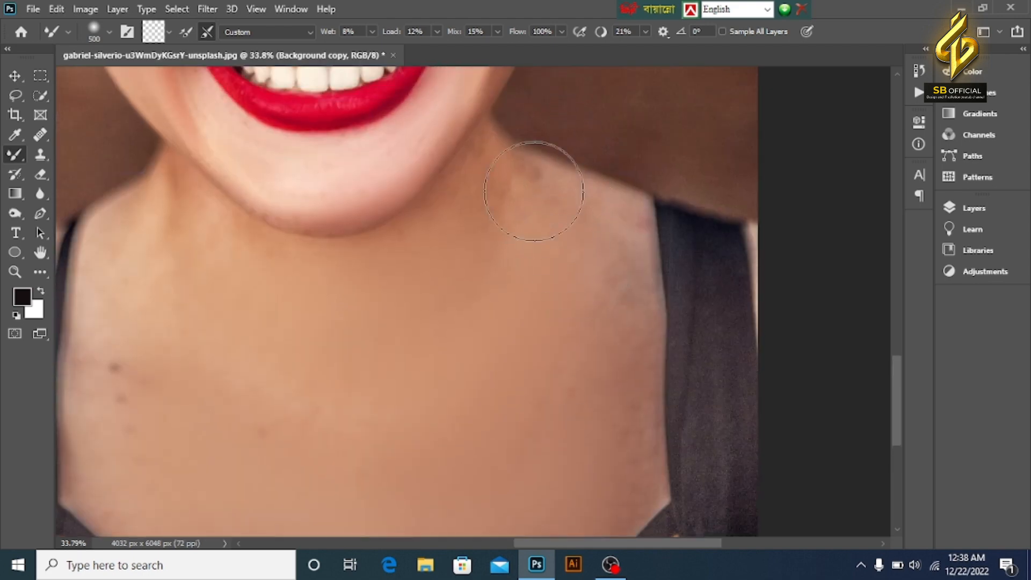
{"action": "scroll", "coordinate": [460, 326], "scroll_direction": "down", "scroll_amount": 3}
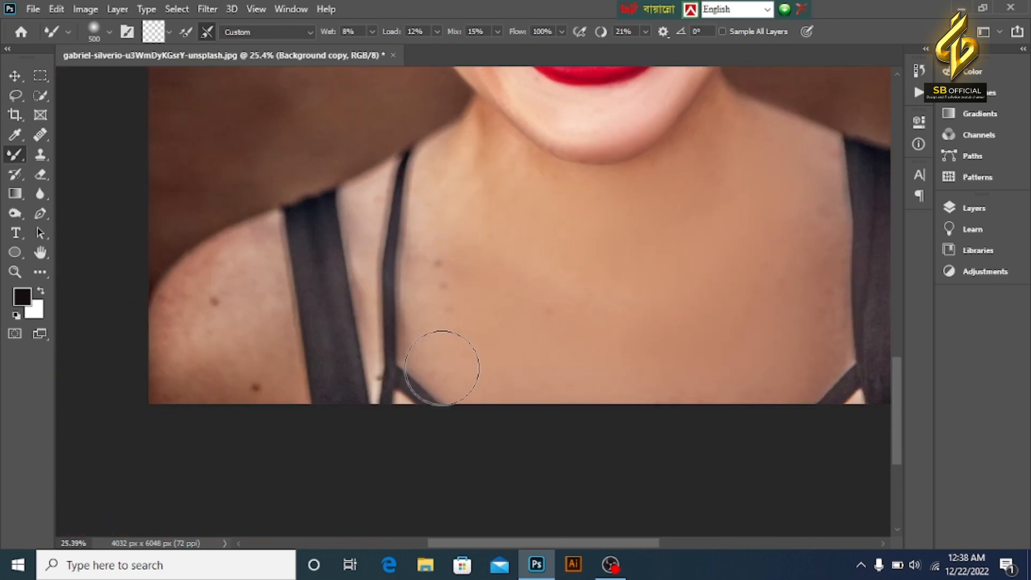
{"action": "left_click_drag", "start_coordinate": [441, 368], "coordinate": [496, 303]}
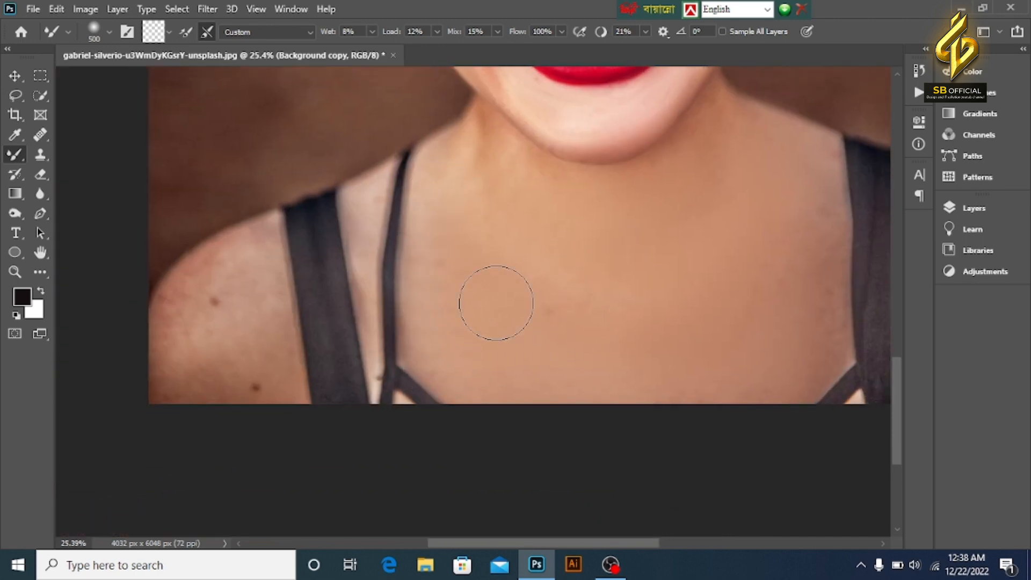
- Smooth the moles and redness on the bare shoulder and the skin near the right-hand strap with the Mixer Brush
{"action": "mouse_move", "coordinate": [271, 414]}
{"action": "left_mouse_down"}
{"action": "mouse_move", "coordinate": [229, 382]}
{"action": "mouse_move", "coordinate": [257, 420]}
{"action": "mouse_move", "coordinate": [217, 301]}
{"action": "mouse_move", "coordinate": [176, 341]}
{"action": "mouse_move", "coordinate": [184, 403]}
{"action": "left_mouse_up"}
{"action": "left_click_drag", "start_coordinate": [258, 258], "coordinate": [175, 375]}
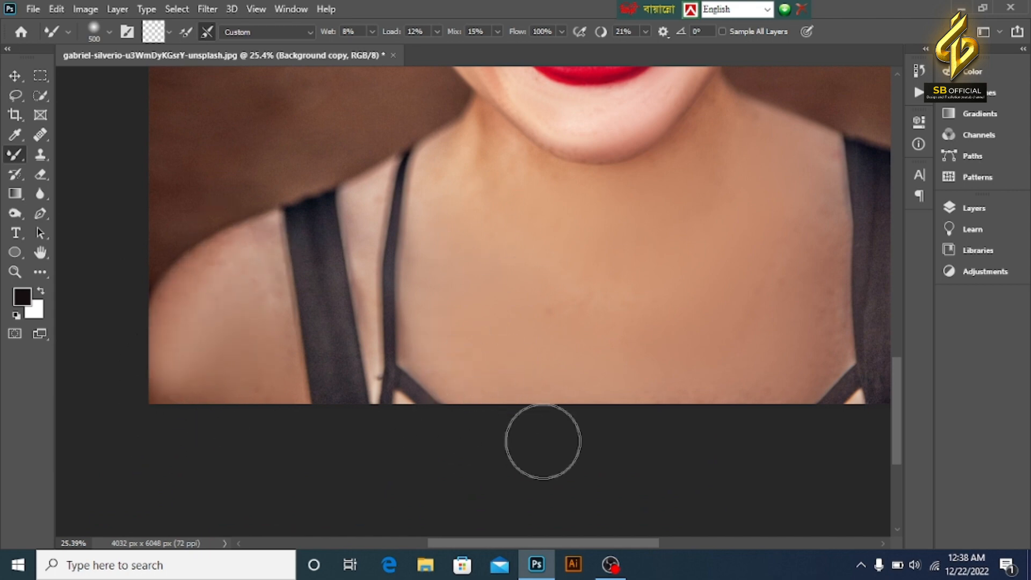
{"action": "left_click_drag", "start_coordinate": [793, 302], "coordinate": [516, 373]}
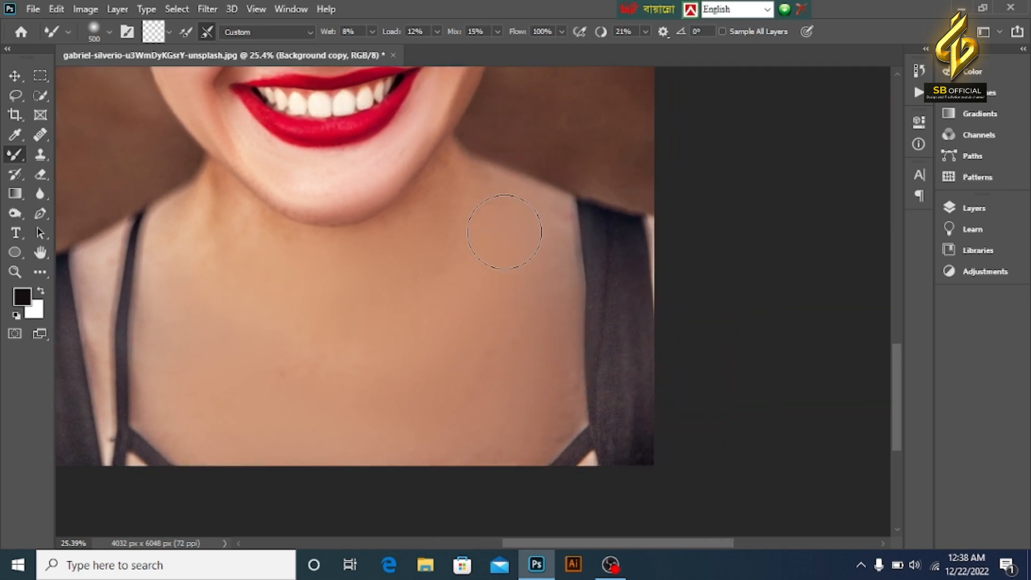
- Duplicate the retouched Background copy layer, undoing any further layer change
{"action": "scroll", "coordinate": [505, 233], "scroll_direction": "down", "scroll_amount": 12}
{"action": "scroll", "coordinate": [552, 355], "scroll_direction": "up", "scroll_amount": 3}
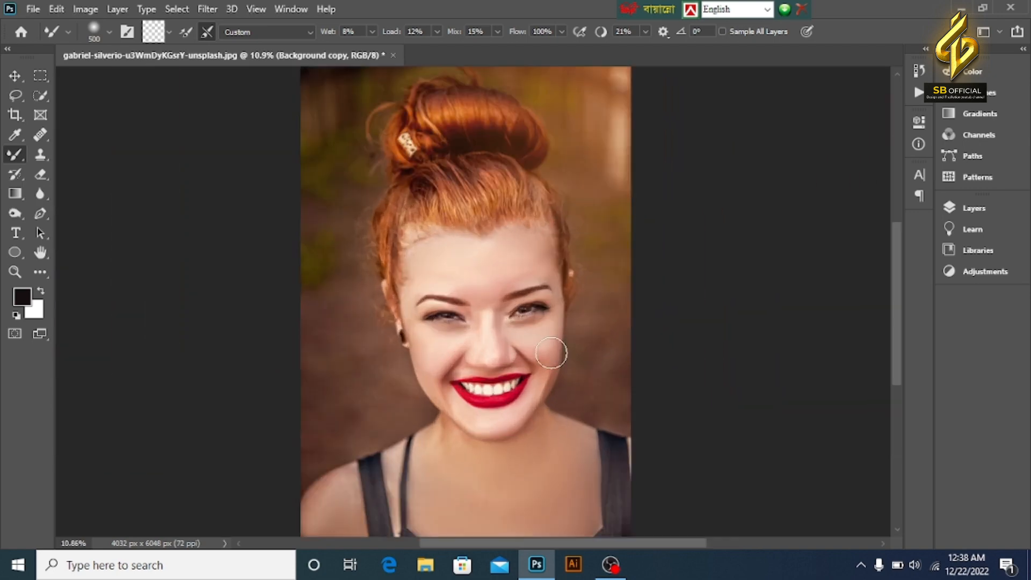
{"action": "scroll", "coordinate": [551, 353], "scroll_direction": "down", "scroll_amount": 2}
{"action": "left_click", "coordinate": [972, 213]}
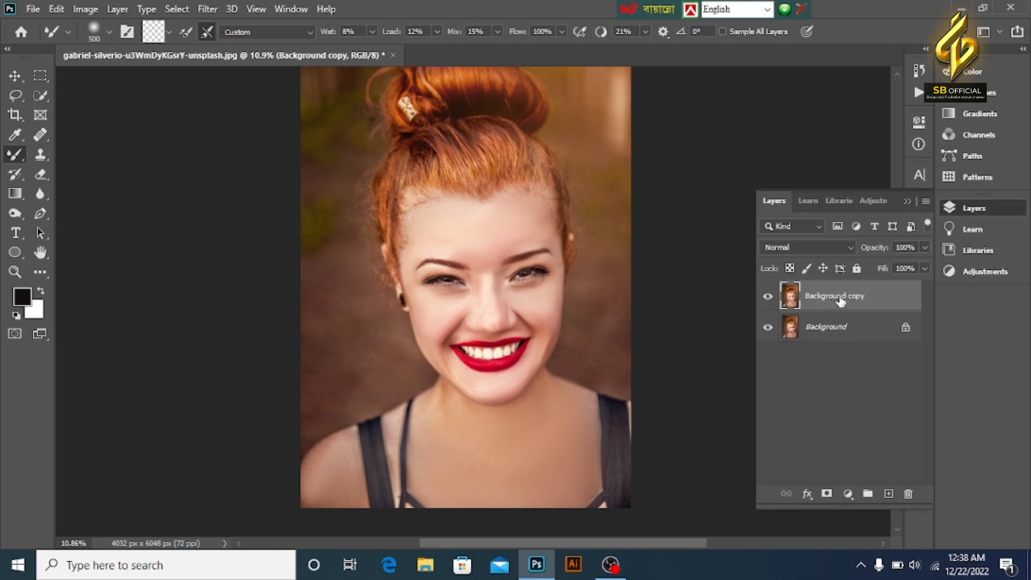
{"action": "key", "text": "ctrl+j"}
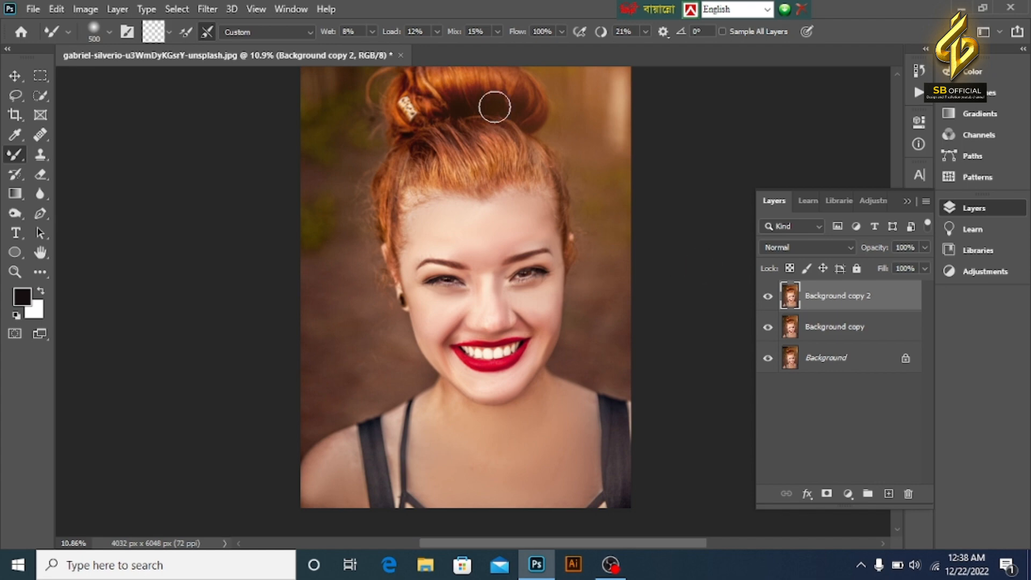
{"action": "left_click_drag", "start_coordinate": [881, 295], "coordinate": [898, 502]}
{"action": "key", "text": "ctrl+z"}
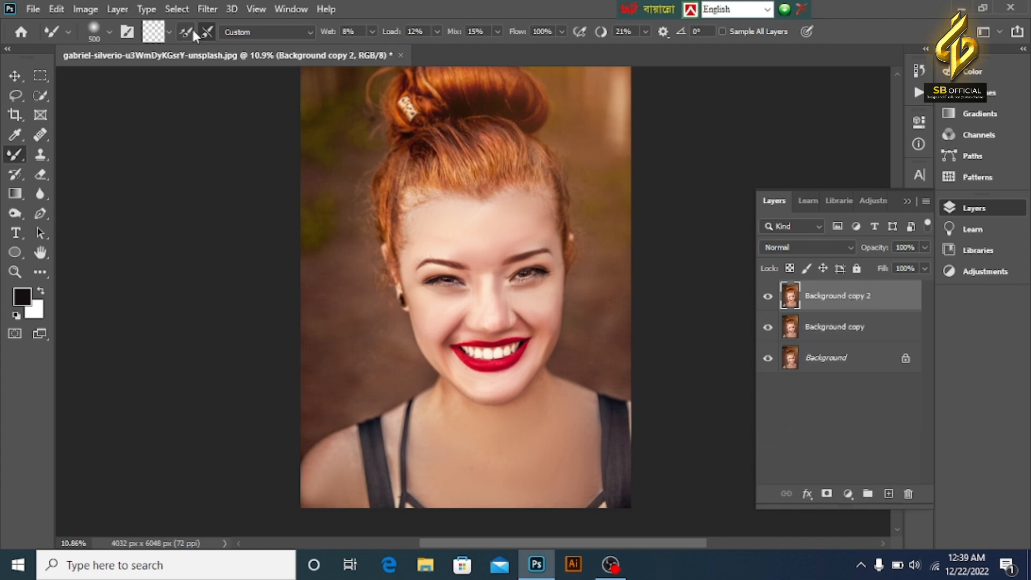
- Apply a High Pass filter with a radius of 2.8 pixels to the Background copy 2 layer
{"action": "left_click", "coordinate": [207, 9]}
{"action": "mouse_move", "coordinate": [236, 180]}
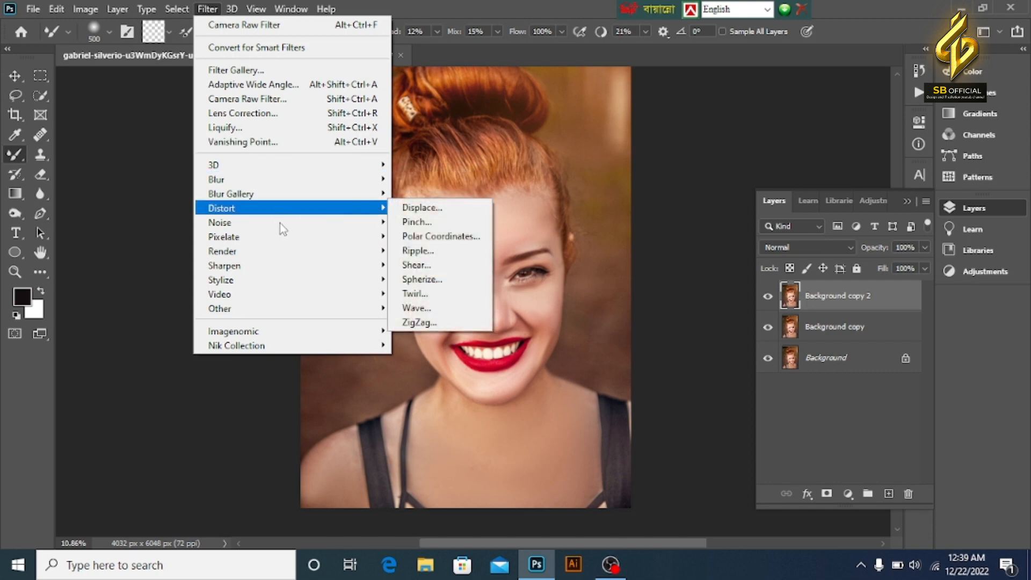
{"action": "mouse_move", "coordinate": [267, 308]}
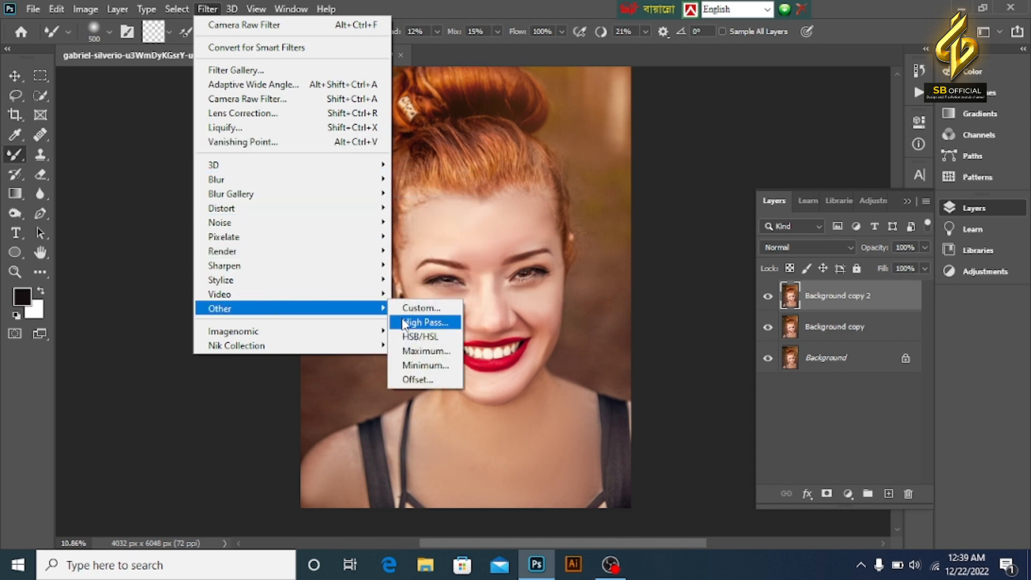
{"action": "left_click", "coordinate": [424, 322]}
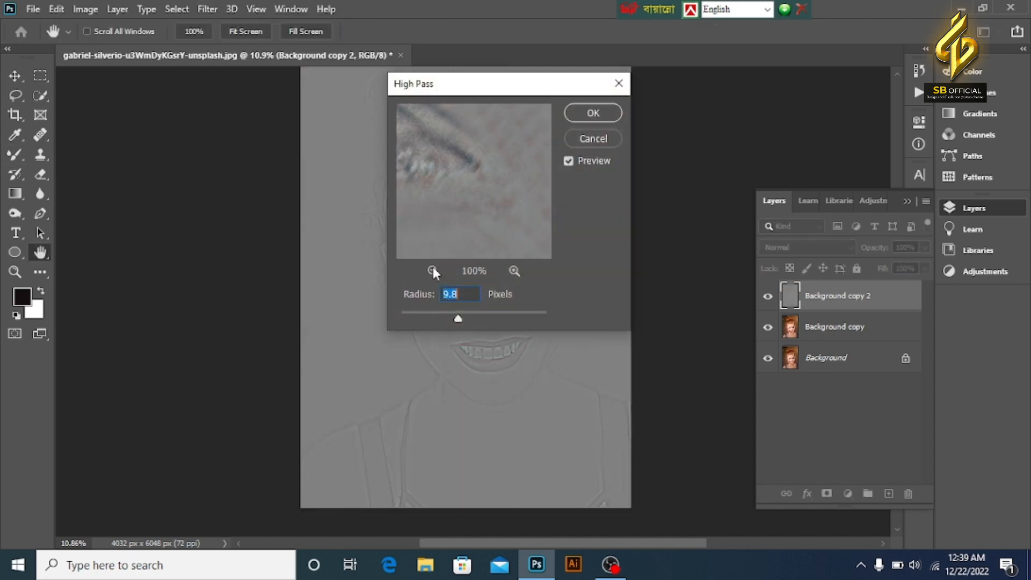
{"action": "left_click_drag", "start_coordinate": [431, 317], "coordinate": [424, 320]}
{"action": "left_click", "coordinate": [586, 114]}
{"action": "key", "text": "b"}
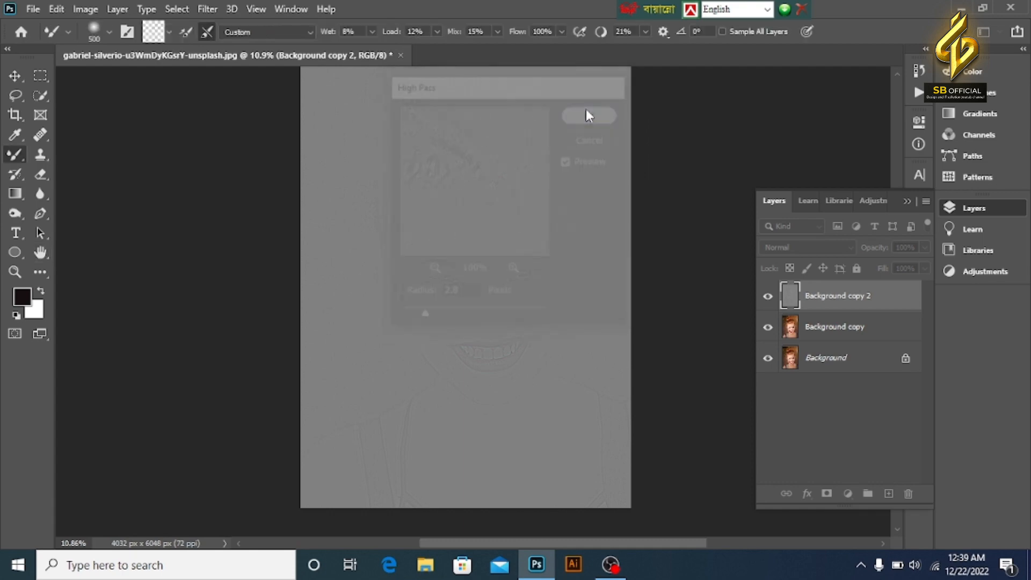
- Set the High Pass layer's blend mode to Linear Light and stamp all visible layers into a new layer
{"action": "left_click", "coordinate": [821, 251]}
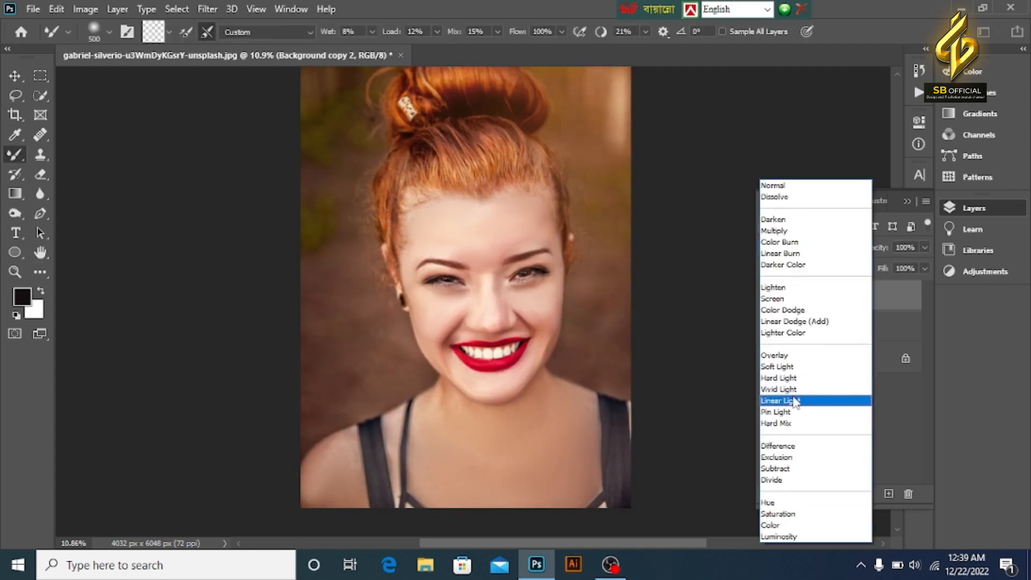
{"action": "left_click", "coordinate": [794, 402]}
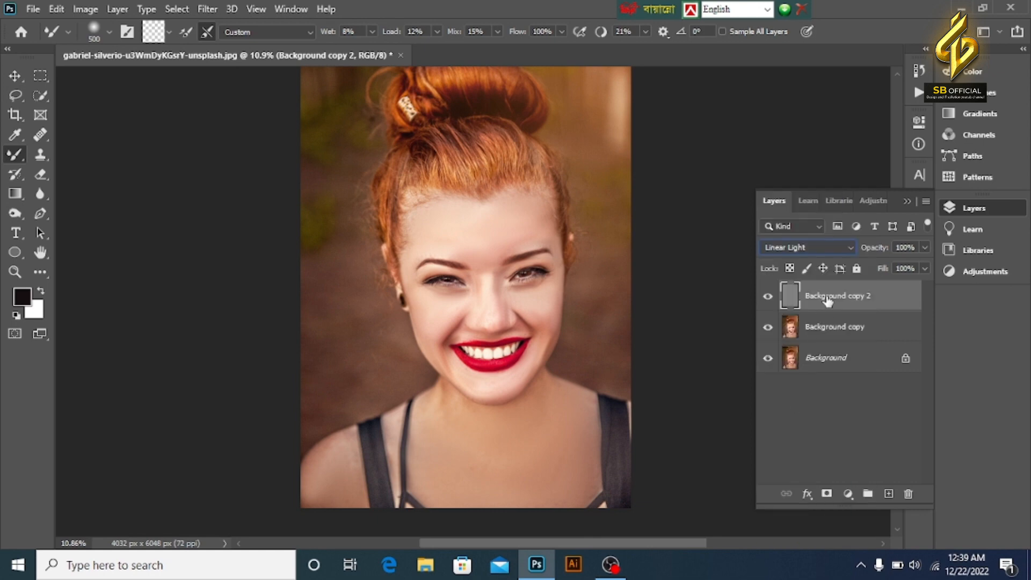
{"action": "key", "text": "ctrl+alt+shift+e"}
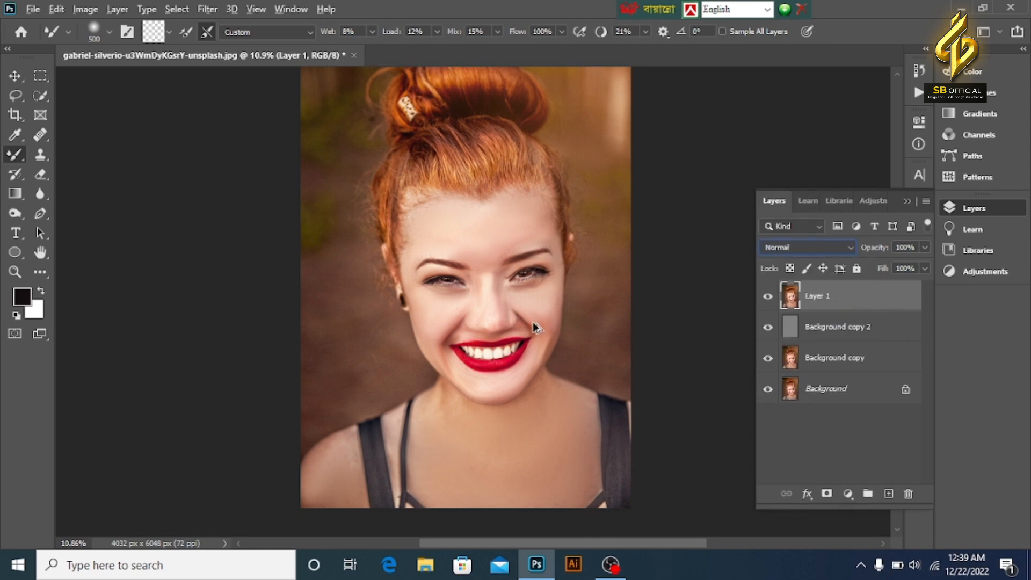
- Open the Camera Raw Filter on Layer 1 and set Temperature -2, Exposure -0.20, Contrast +20, Highlights -3, Shadows +7, Whites +4 and Clarity +16
{"action": "left_click", "coordinate": [15, 76]}
{"action": "left_click", "coordinate": [207, 10]}
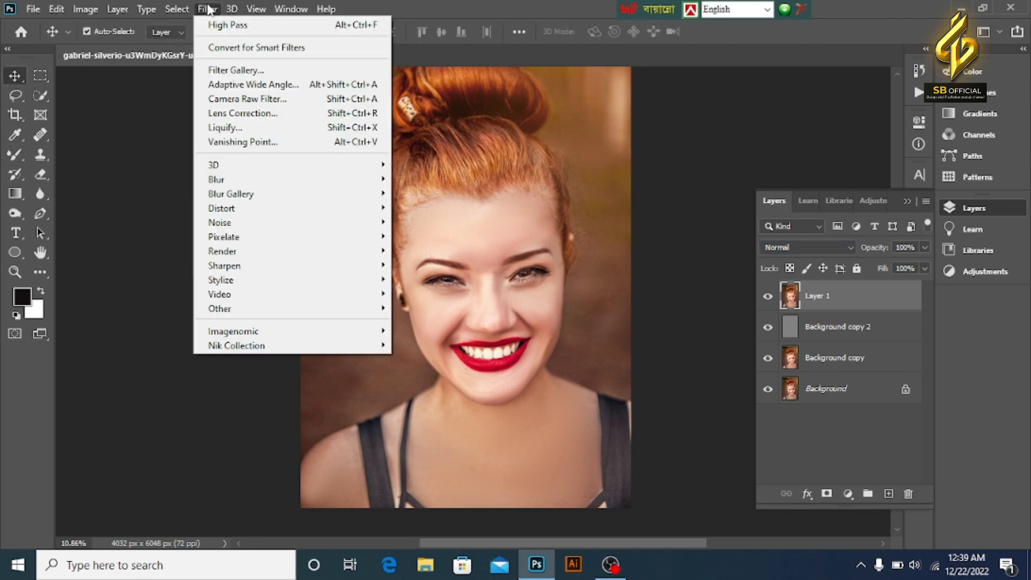
{"action": "left_click", "coordinate": [250, 110]}
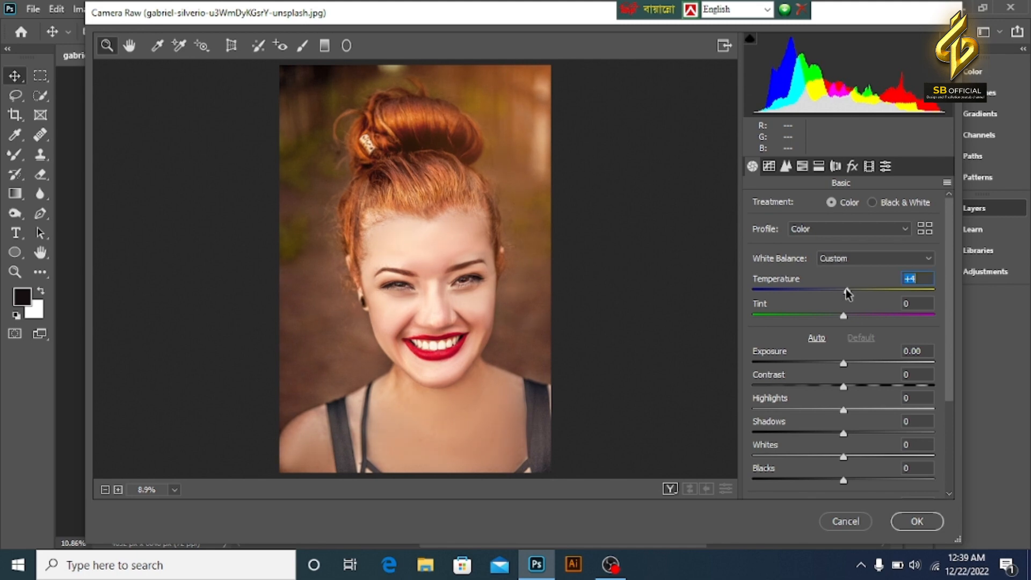
{"action": "left_click_drag", "start_coordinate": [848, 293], "coordinate": [844, 293]}
{"action": "left_click_drag", "start_coordinate": [843, 365], "coordinate": [840, 411]}
{"action": "left_click_drag", "start_coordinate": [842, 449], "coordinate": [858, 462]}
{"action": "scroll", "coordinate": [848, 437], "scroll_direction": "down", "scroll_amount": 2}
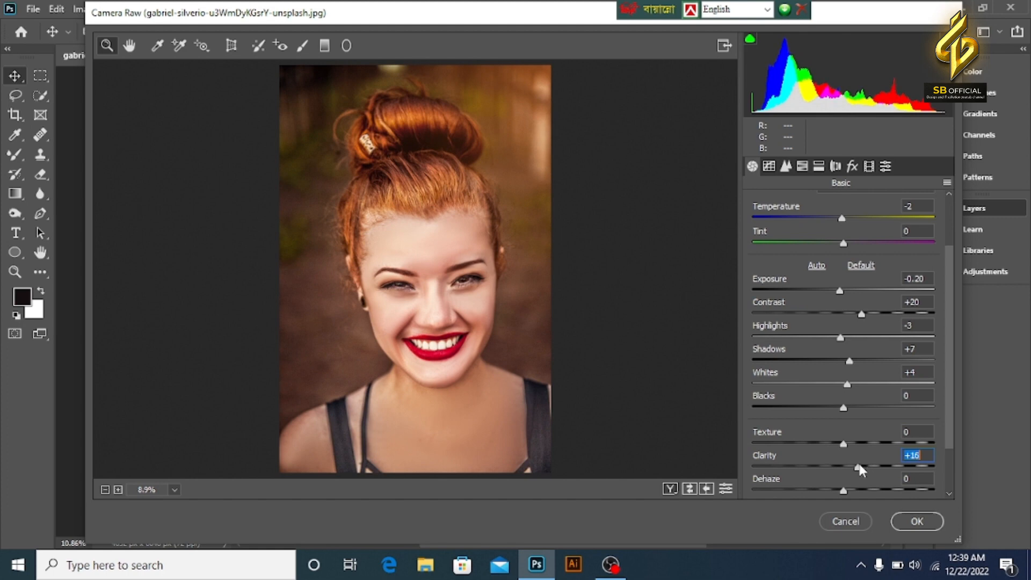
- Set Dehaze to +13, Vibrance to +10 and Saturation to +11 in the Camera Raw basic adjustments
{"action": "scroll", "coordinate": [858, 462], "scroll_direction": "down", "scroll_amount": 2}
{"action": "left_click_drag", "start_coordinate": [845, 428], "coordinate": [854, 428]}
{"action": "left_click_drag", "start_coordinate": [844, 465], "coordinate": [854, 485]}
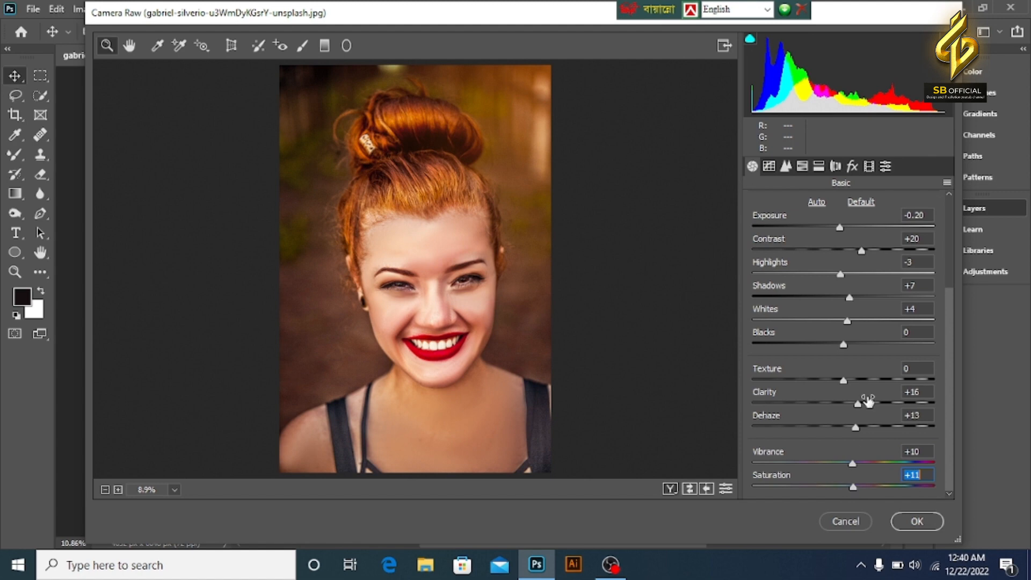
- Set Exposure to -0.15 and Highlights to -13, and apply the Camera Raw grading to the layer
{"action": "mouse_move", "coordinate": [840, 227]}
{"action": "left_mouse_down"}
{"action": "mouse_move", "coordinate": [854, 226]}
{"action": "mouse_move", "coordinate": [839, 231]}
{"action": "left_mouse_up"}
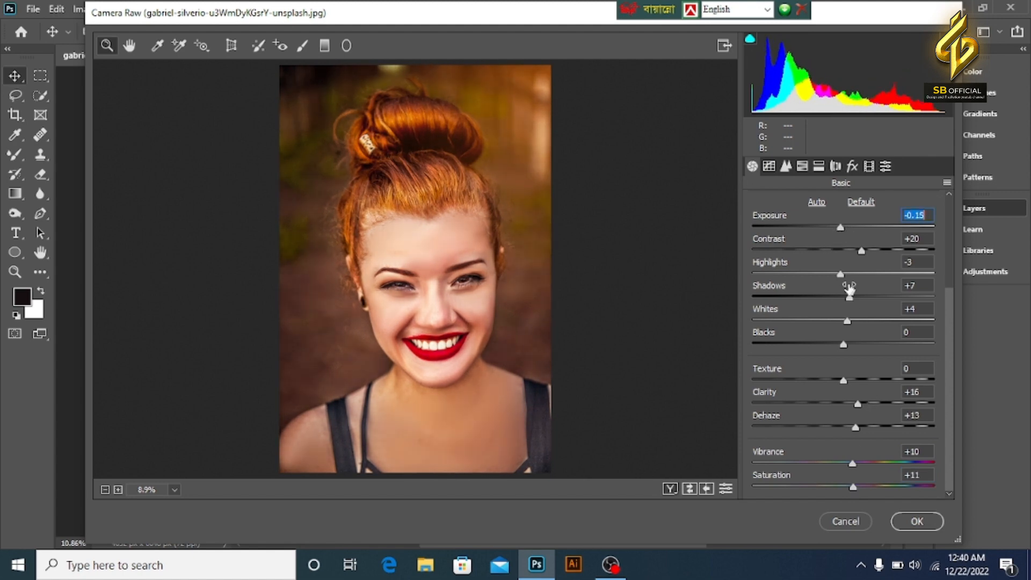
{"action": "left_click_drag", "start_coordinate": [841, 274], "coordinate": [833, 278]}
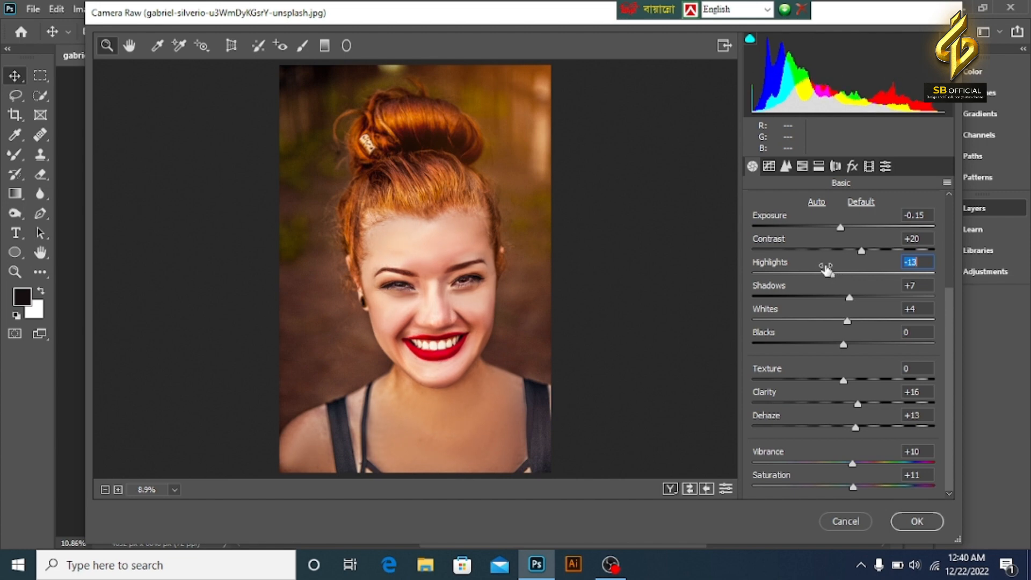
{"action": "left_click", "coordinate": [919, 521]}
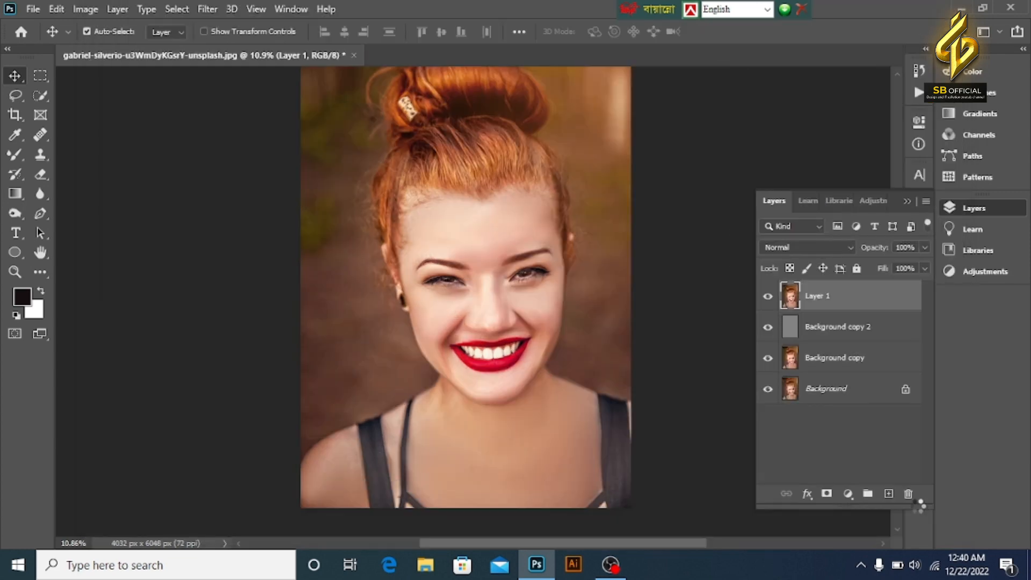
- Brighten Layer 1's midtones with Curves, adding RGB points at input 186, output 190 and input 126, output 140
{"action": "scroll", "coordinate": [480, 306], "scroll_direction": "down", "scroll_amount": 5}
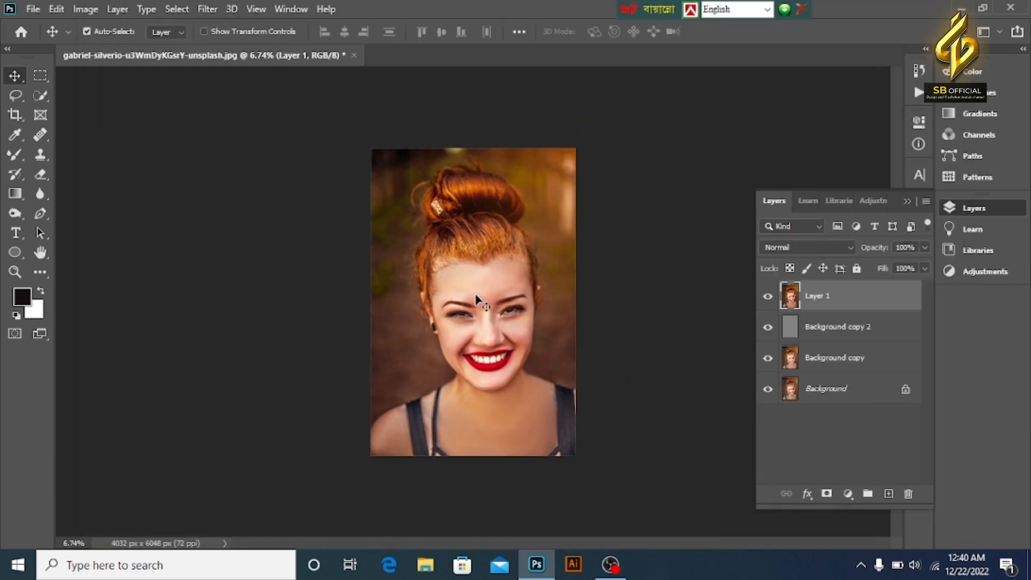
{"action": "scroll", "coordinate": [489, 291], "scroll_direction": "up", "scroll_amount": 2}
{"action": "key", "text": "ctrl+m"}
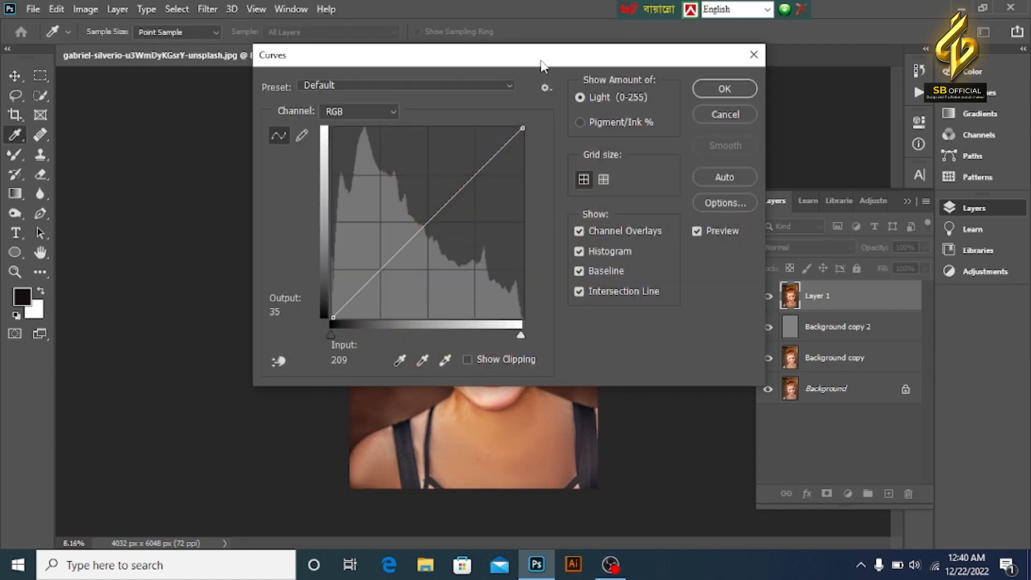
{"action": "left_click_drag", "start_coordinate": [542, 66], "coordinate": [932, 97]}
{"action": "left_click", "coordinate": [861, 208]}
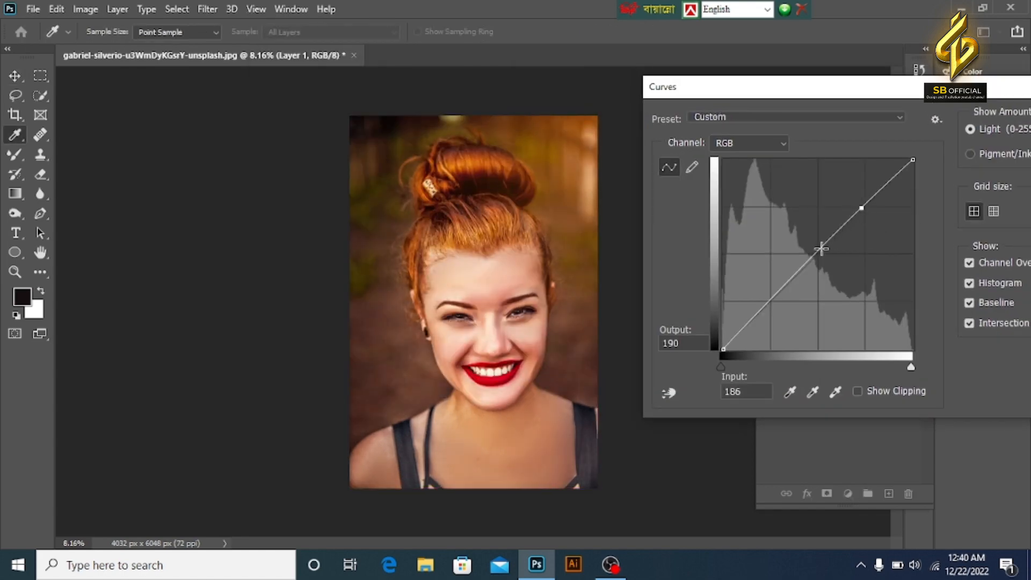
{"action": "left_click_drag", "start_coordinate": [818, 253], "coordinate": [817, 249]}
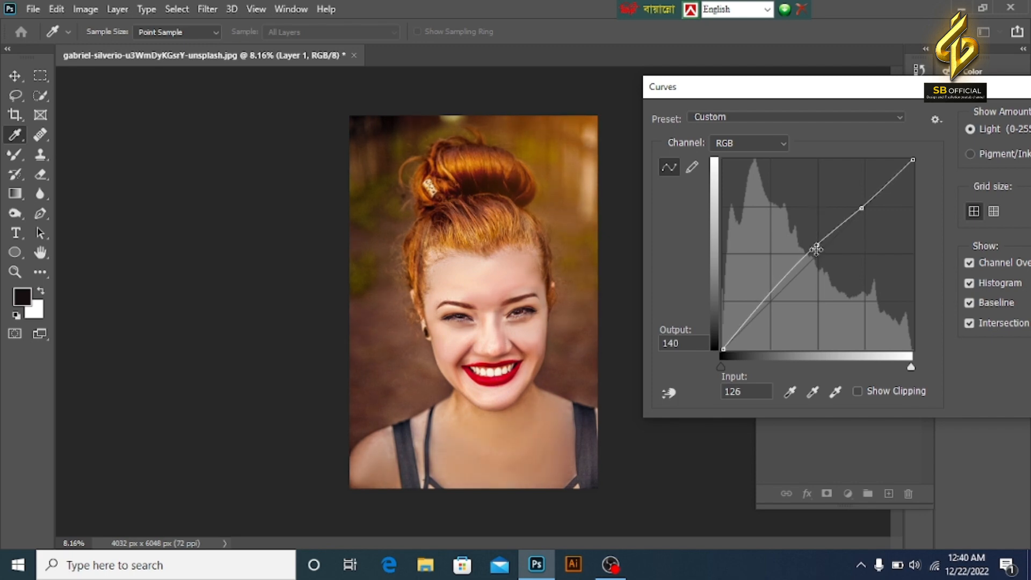
{"action": "key", "text": "Return"}
{"action": "key", "text": "v"}
- Crop a narrow strip off the left side of the portrait, reducing the image to 3811 px by 6048 px
{"action": "scroll", "coordinate": [690, 275], "scroll_direction": "up", "scroll_amount": 3}
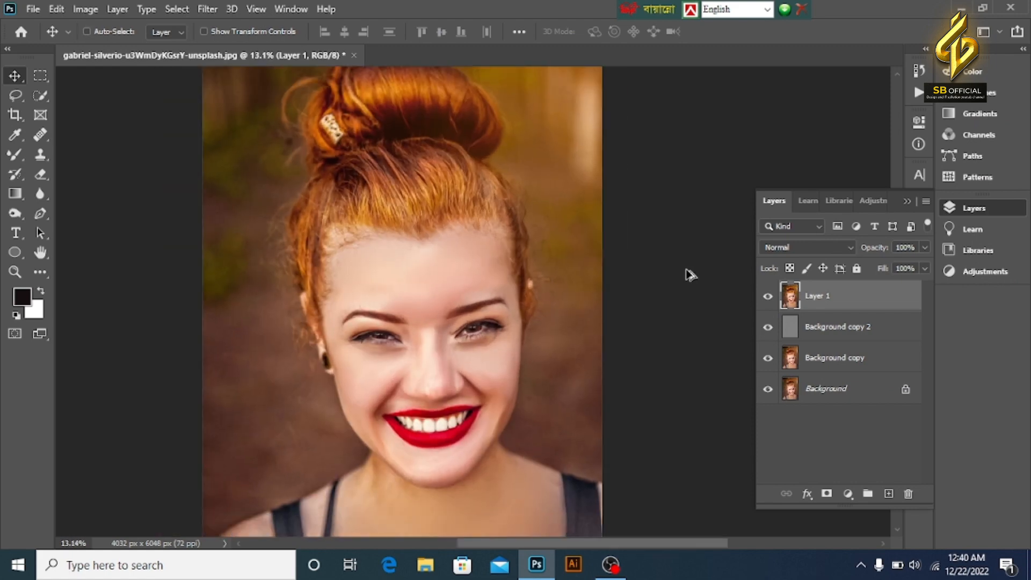
{"action": "scroll", "coordinate": [690, 275], "scroll_direction": "down", "scroll_amount": 3}
{"action": "key", "text": "c"}
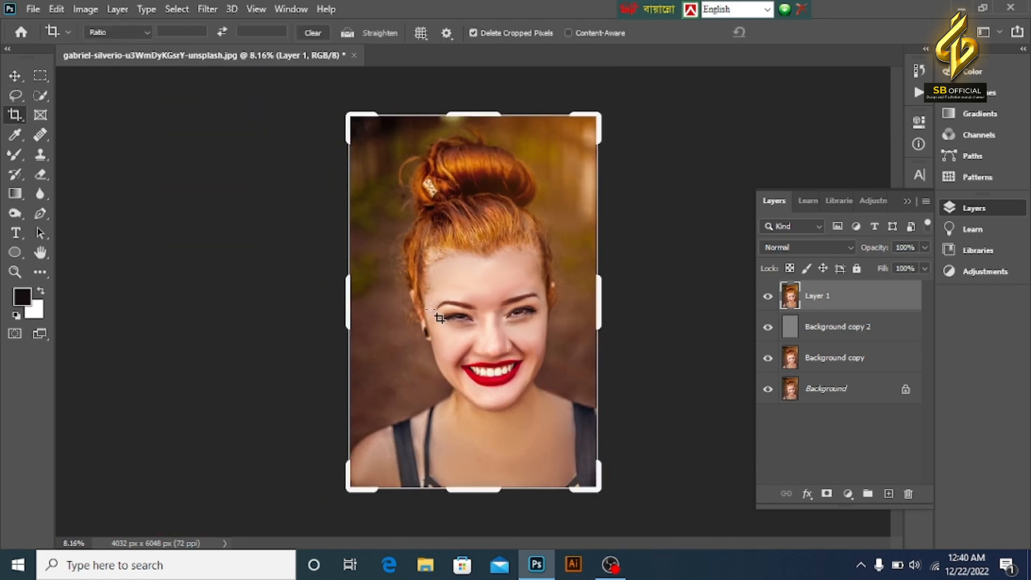
{"action": "left_click_drag", "start_coordinate": [347, 294], "coordinate": [356, 294]}
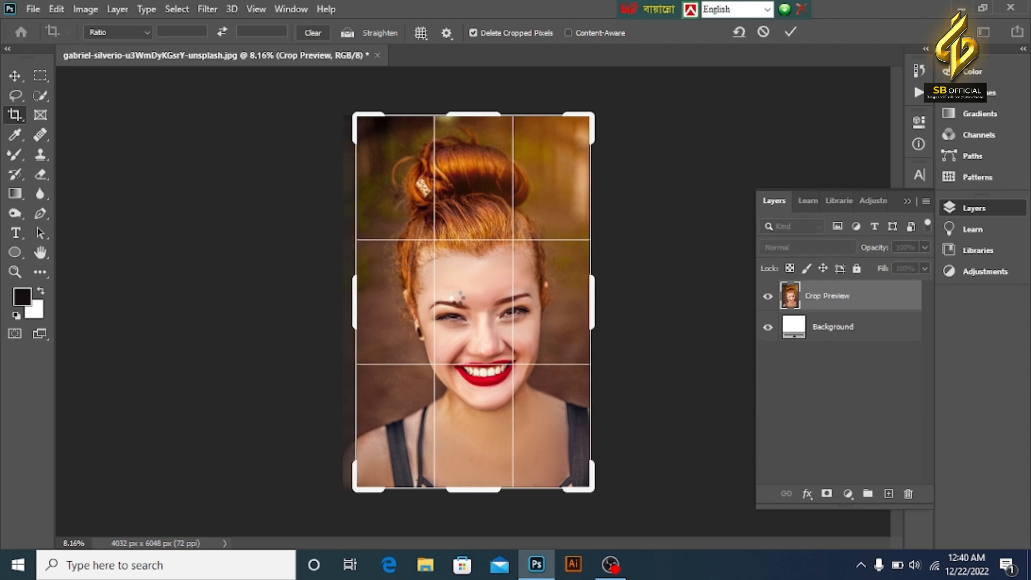
{"action": "key", "text": "Return"}
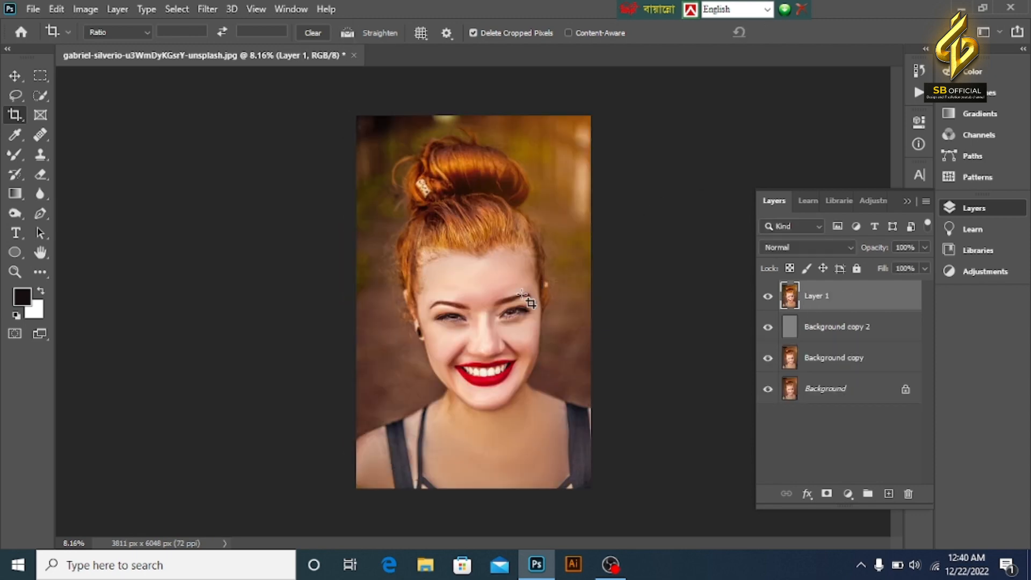
{"action": "scroll", "coordinate": [522, 294], "scroll_direction": "up", "scroll_amount": 3}
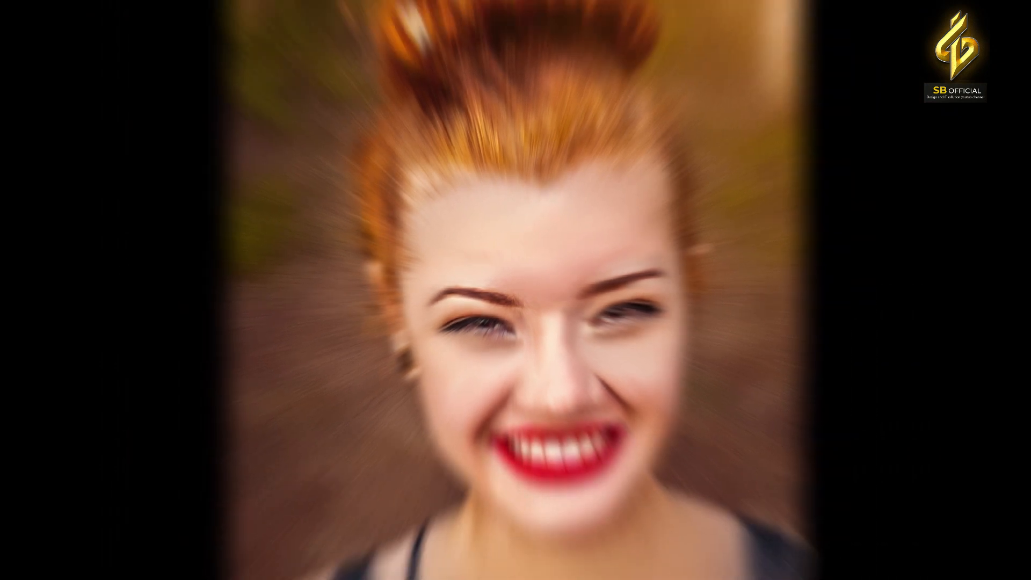